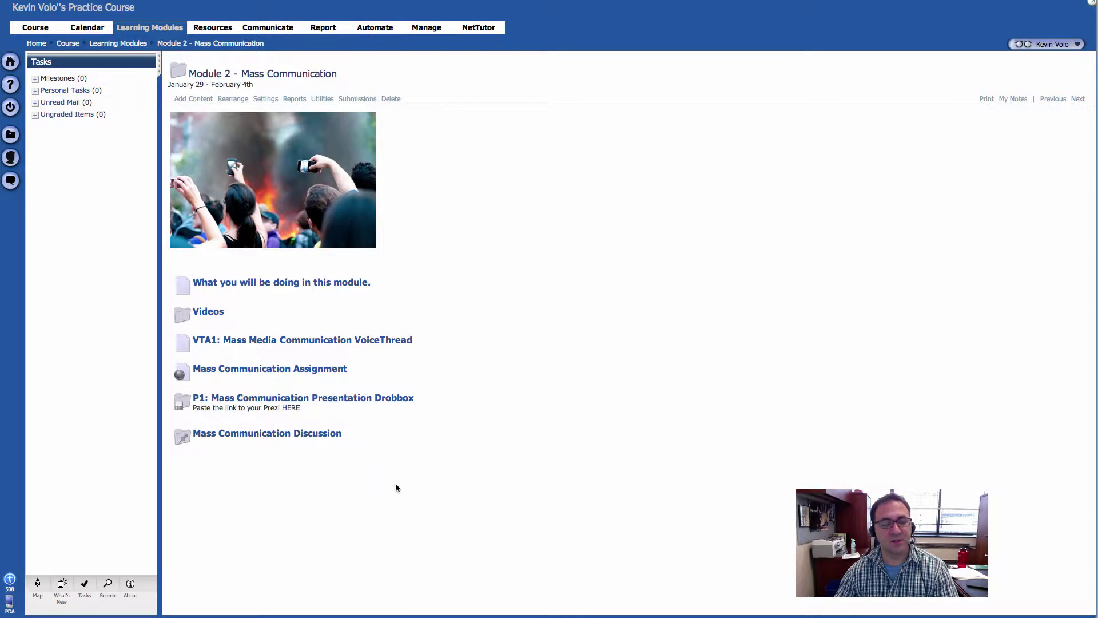
Step: In the Mass Communication Discussion settings, link the forum to a new gradebook assignment in the Discussions category
click(207, 443)
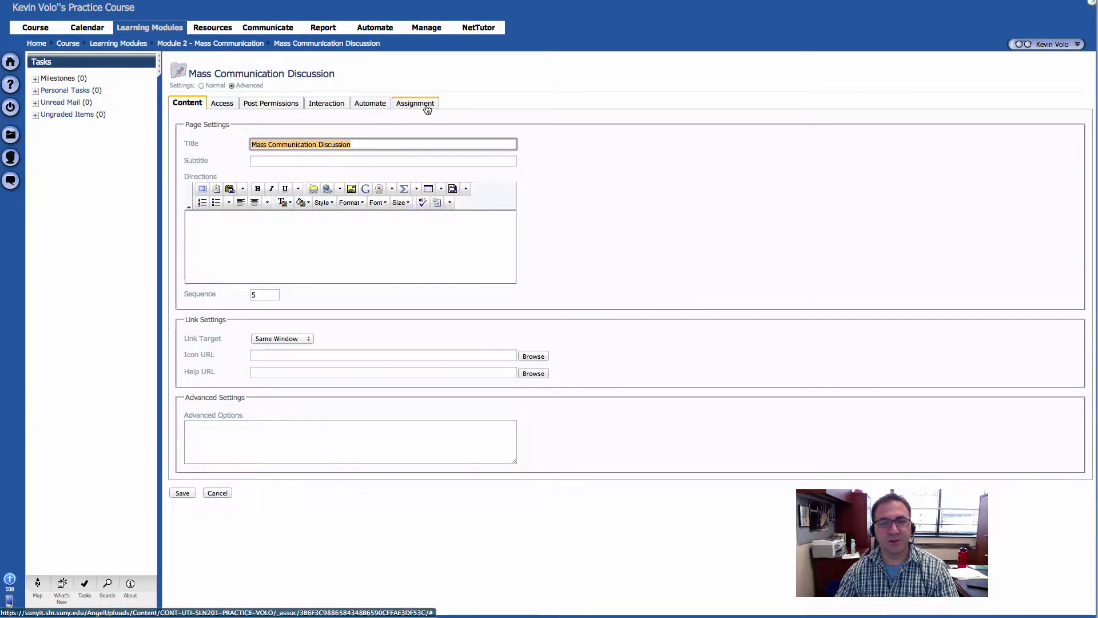
click(426, 107)
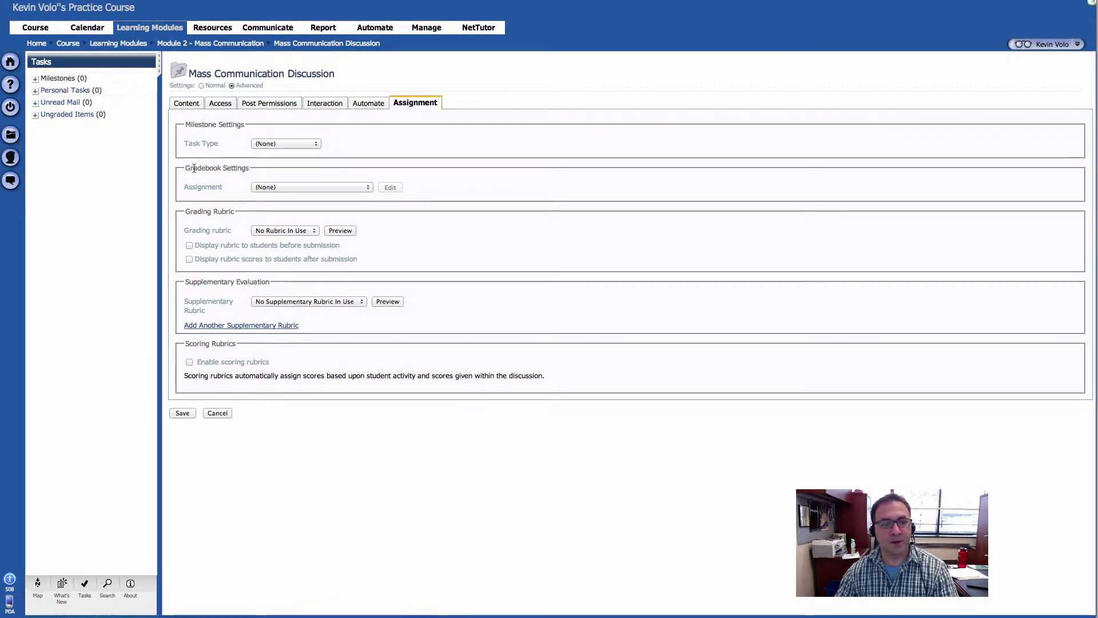
click(290, 188)
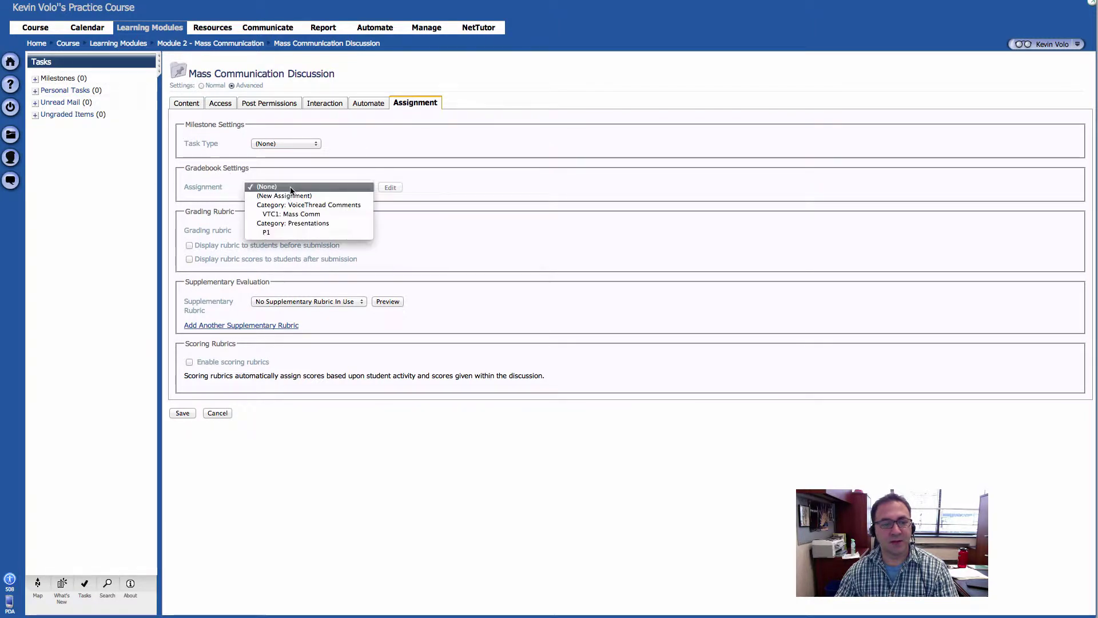
click(323, 196)
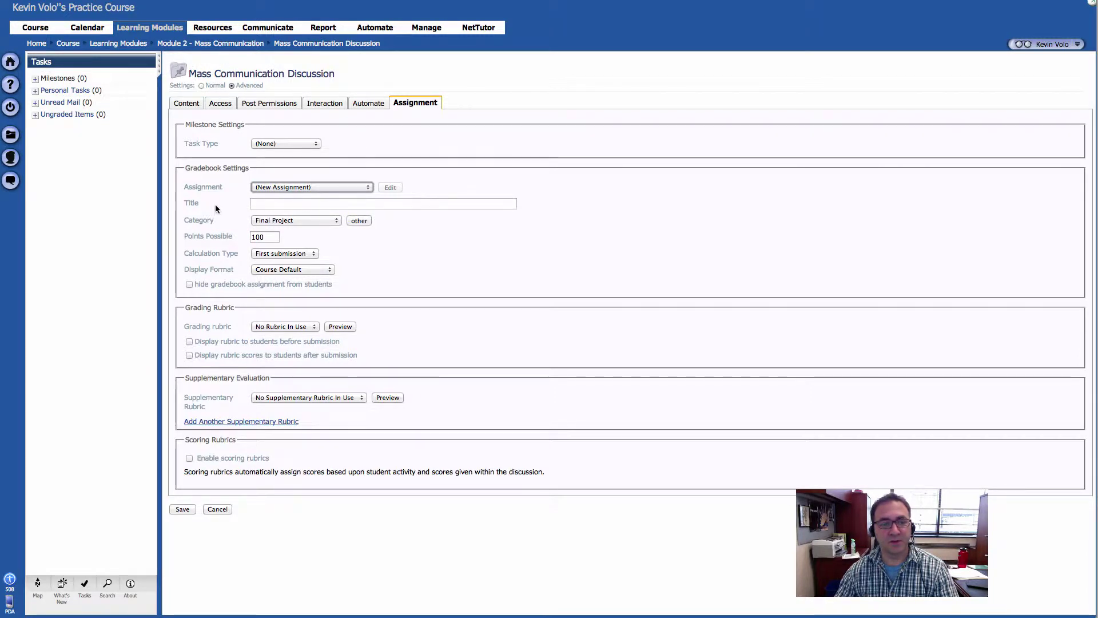
click(330, 222)
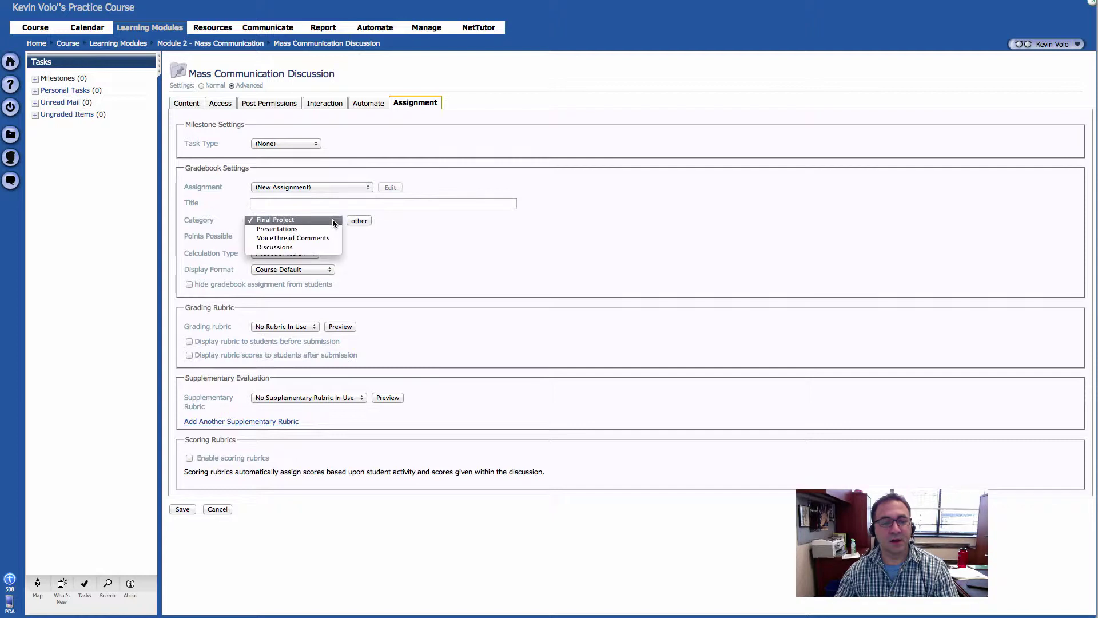
click(290, 248)
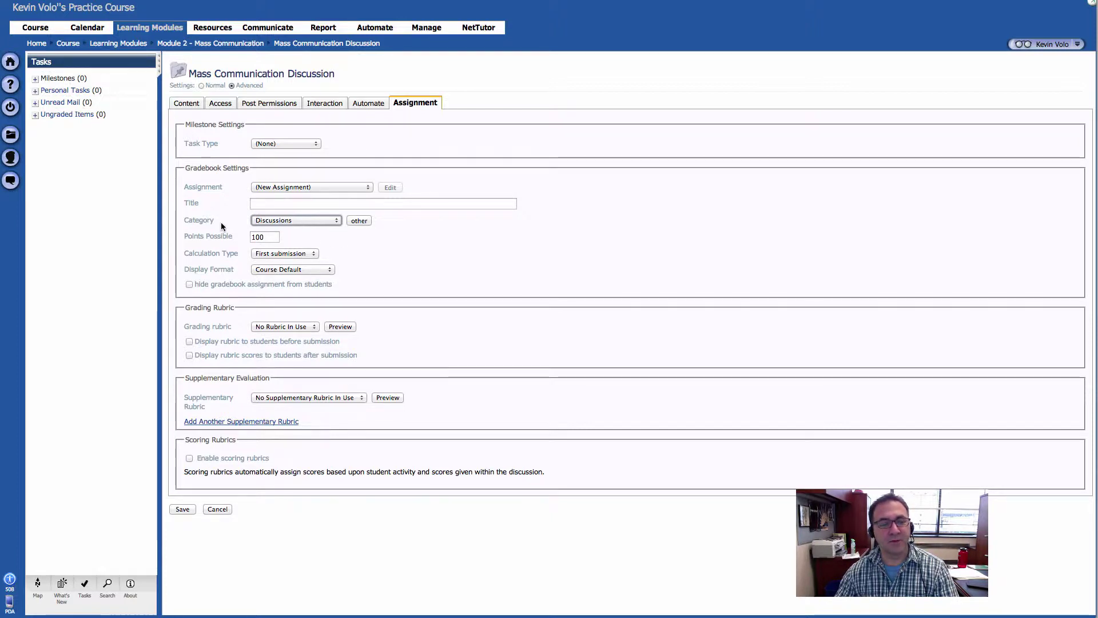
Step: Set the new assignment's points possible to 5, keep First submission and Course Default, and save the discussion settings
click(262, 237)
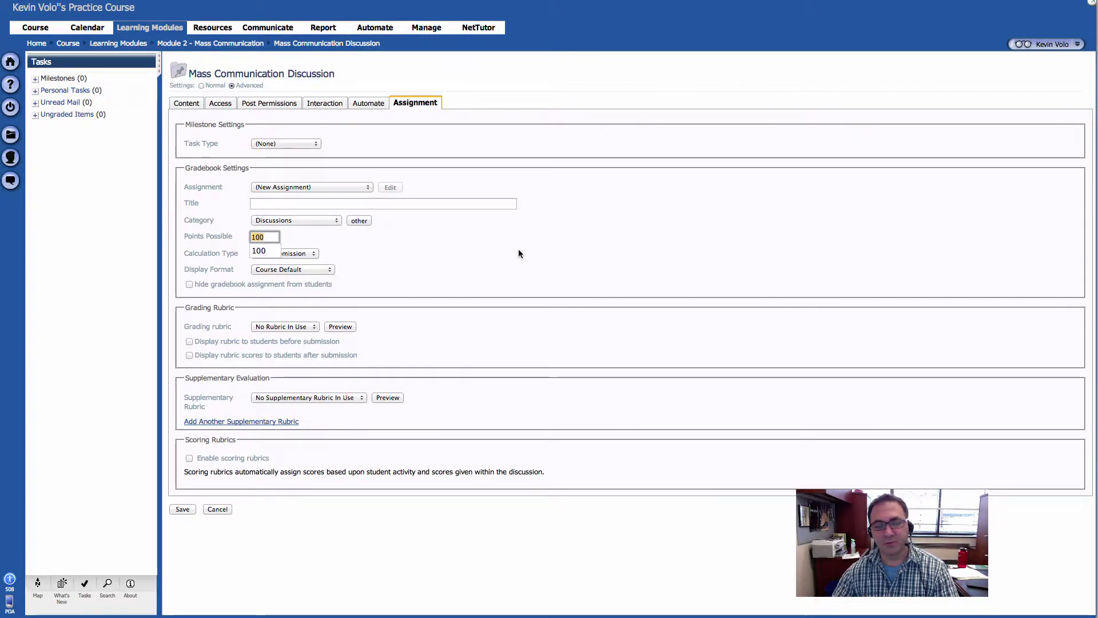
text(5)
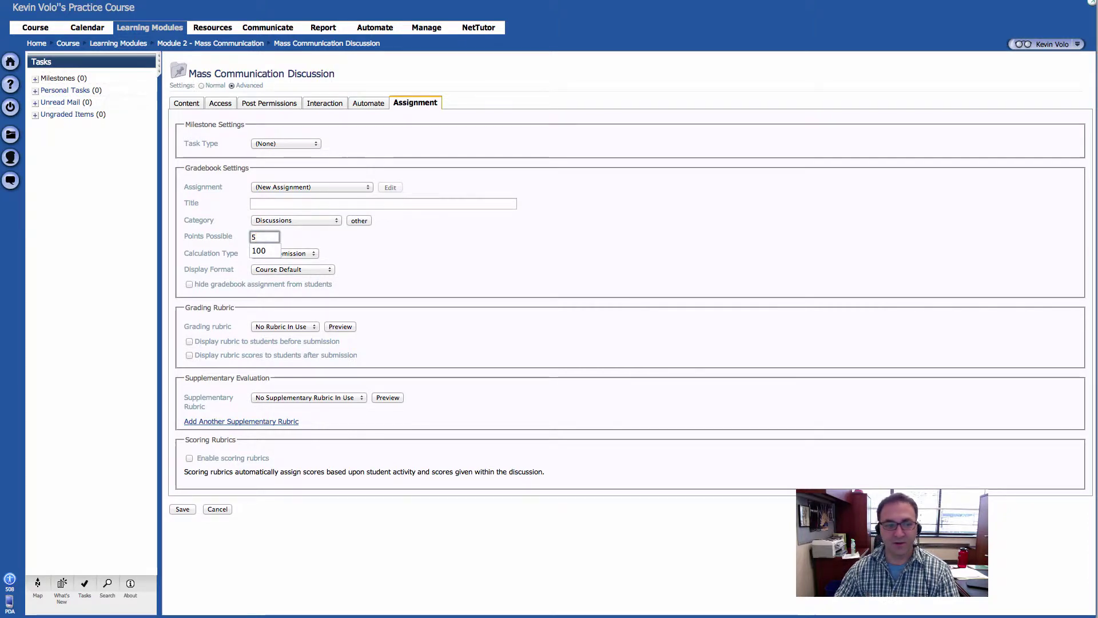
click(535, 245)
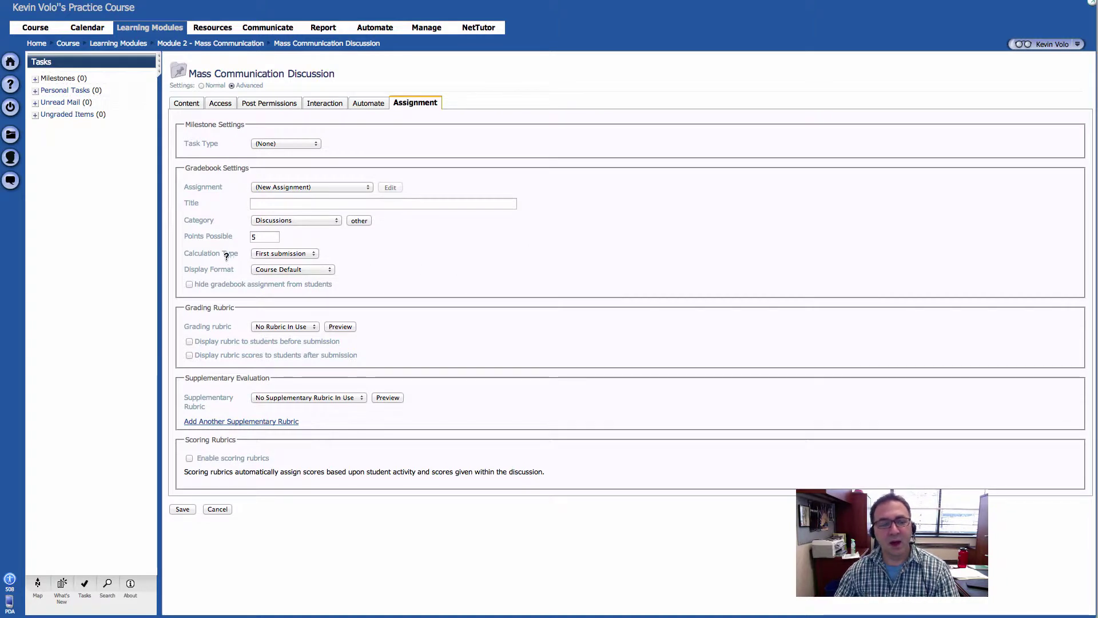
click(310, 253)
click(310, 253)
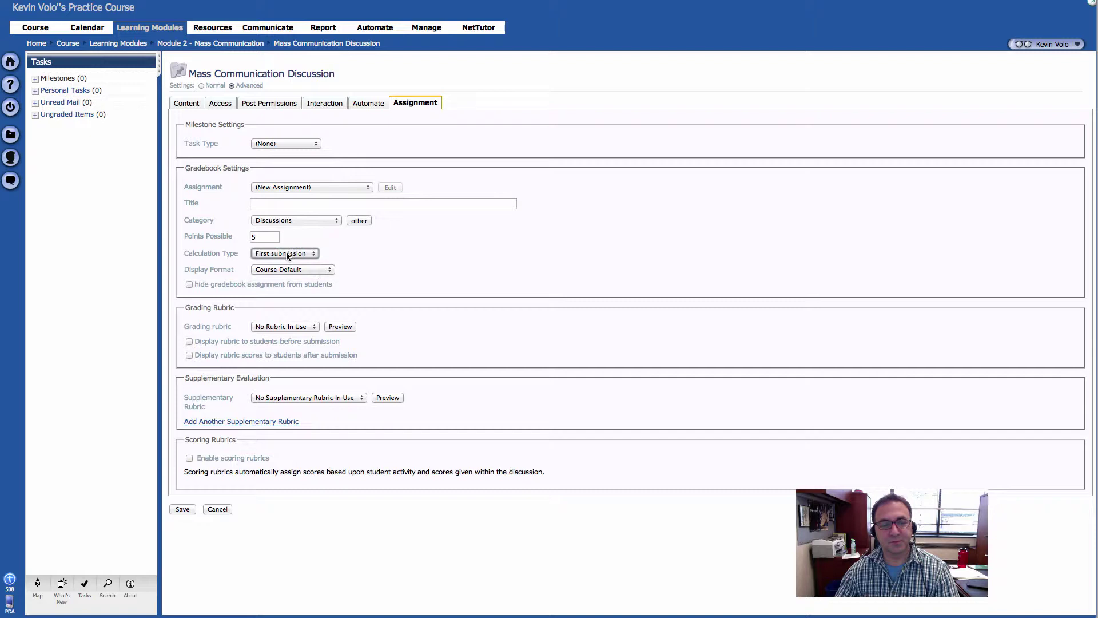
click(451, 253)
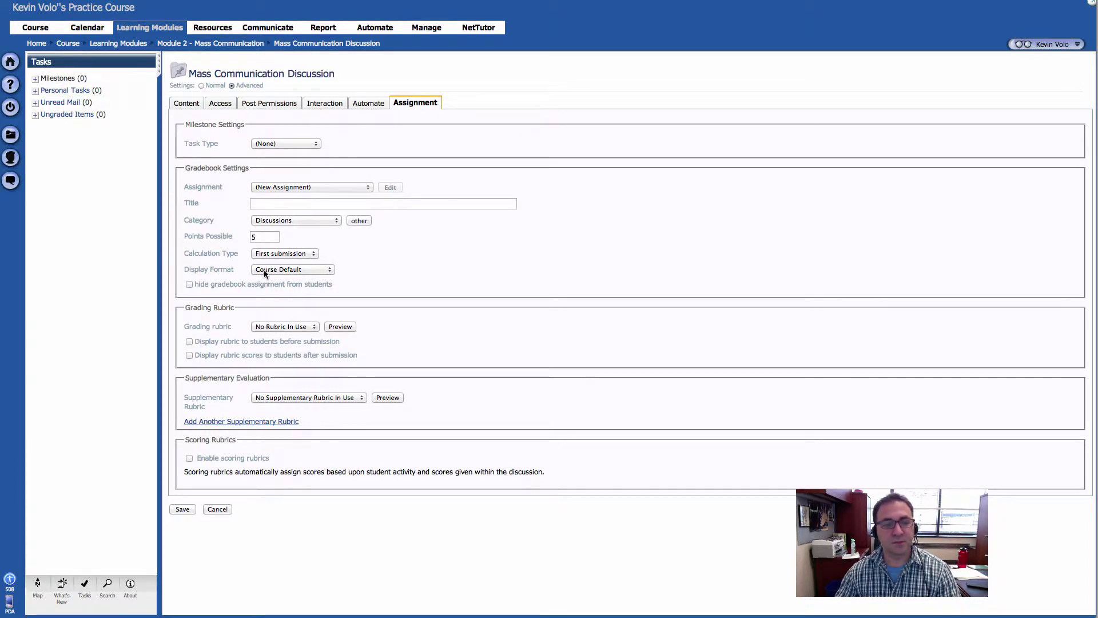
click(321, 271)
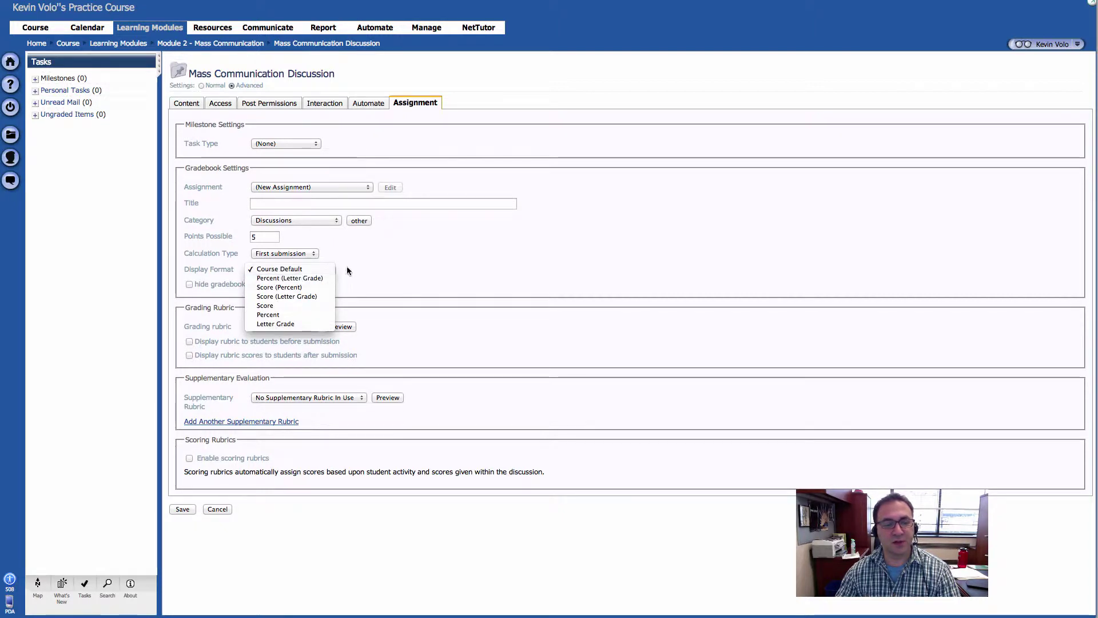
click(324, 269)
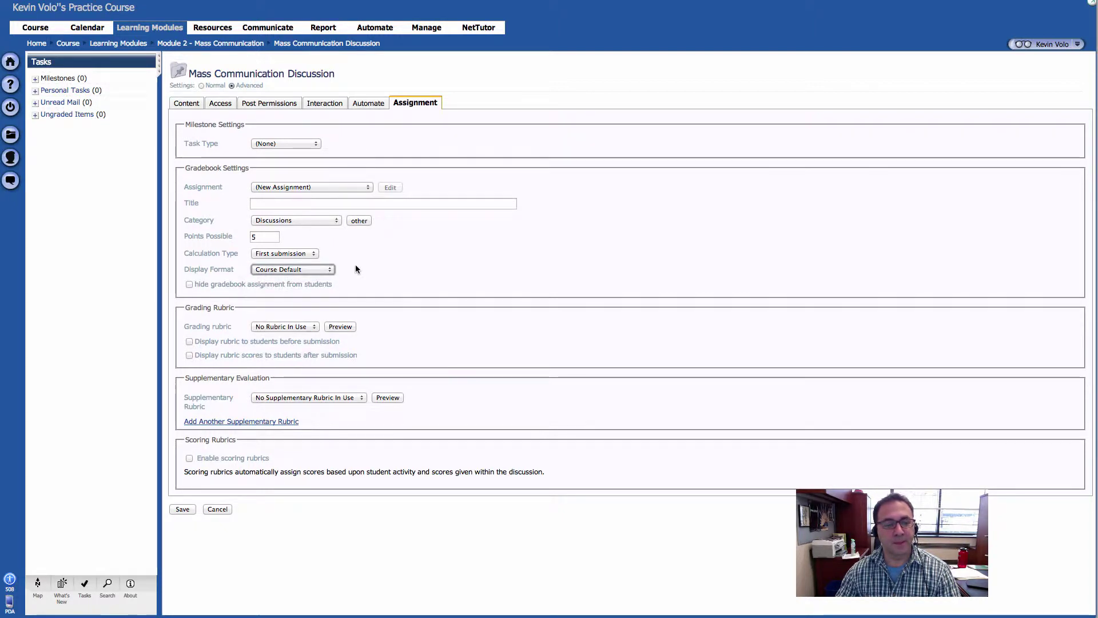
click(183, 510)
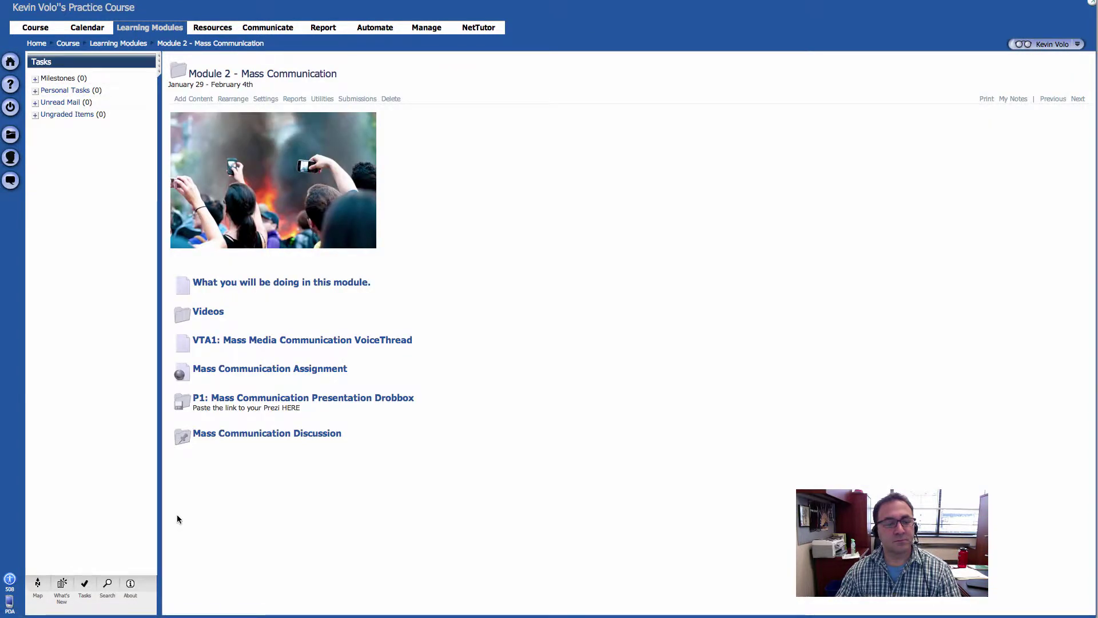
Step: Open the course gradebook's view of all grades in all categories
click(432, 30)
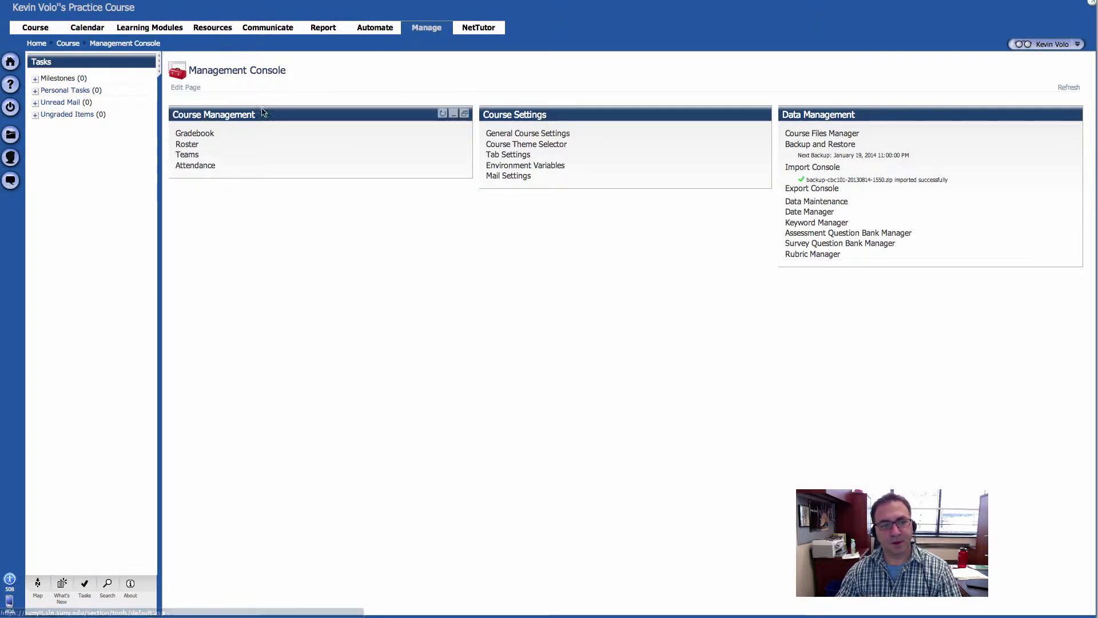
click(206, 135)
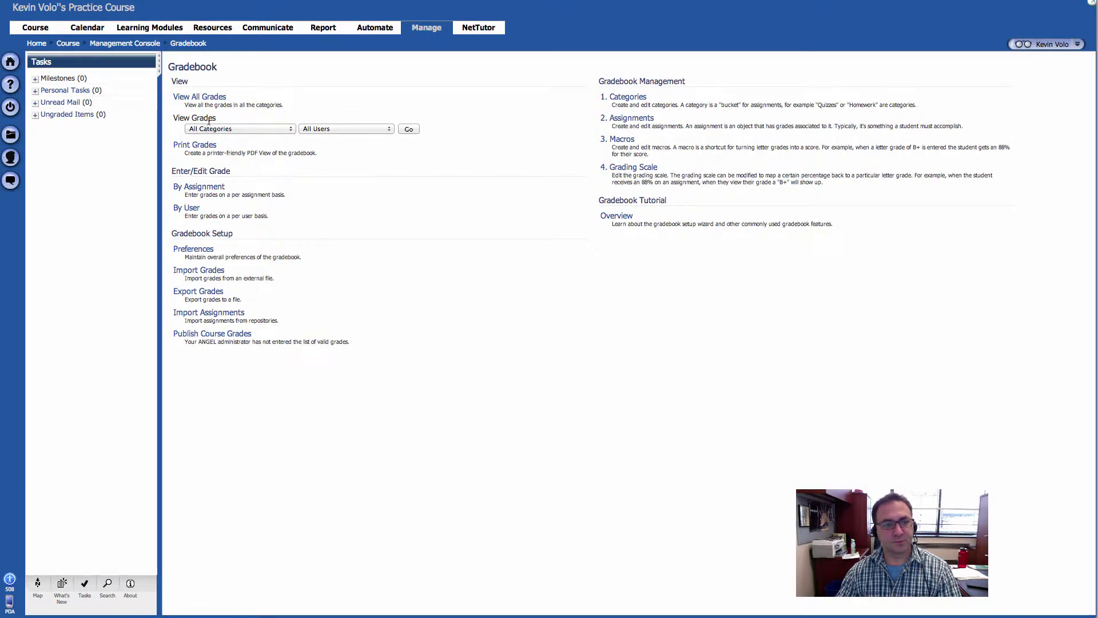
click(211, 103)
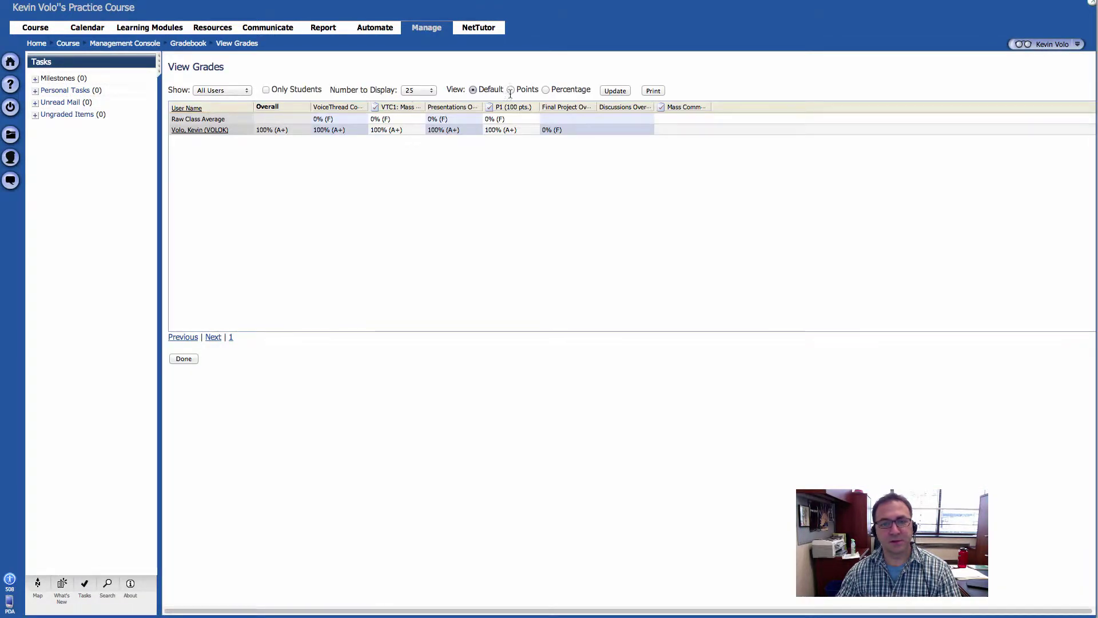
Step: Widen the P1, Final Project Overall, Discussions Overall and Mass Communication Discussion columns to read their headings, and close the grade view
drag(654, 106, 775, 107)
drag(602, 107, 684, 106)
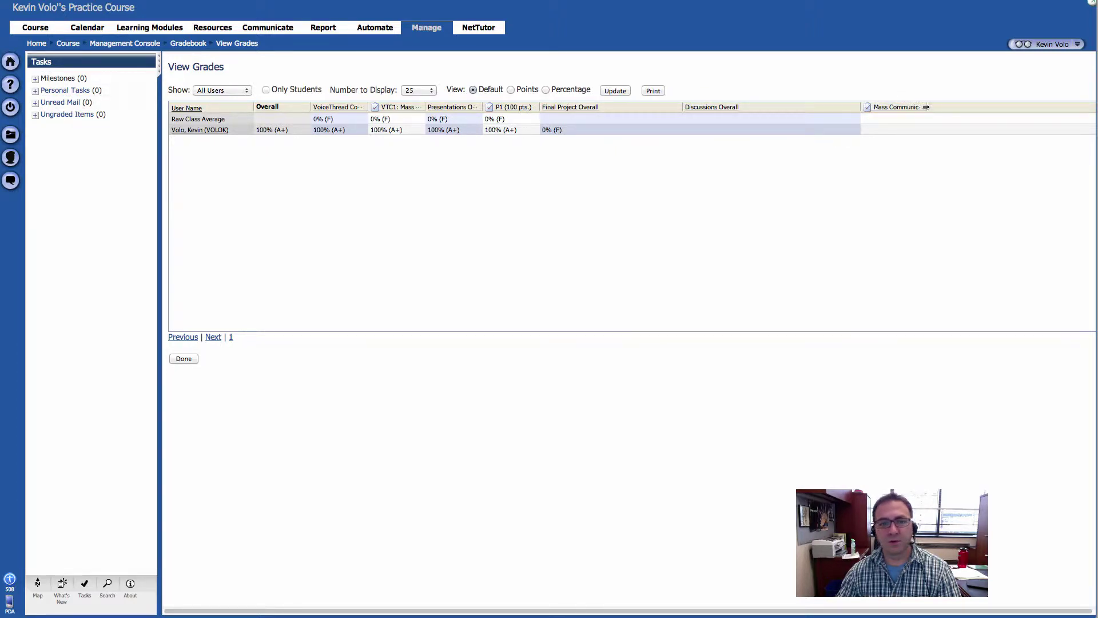
drag(925, 107, 940, 107)
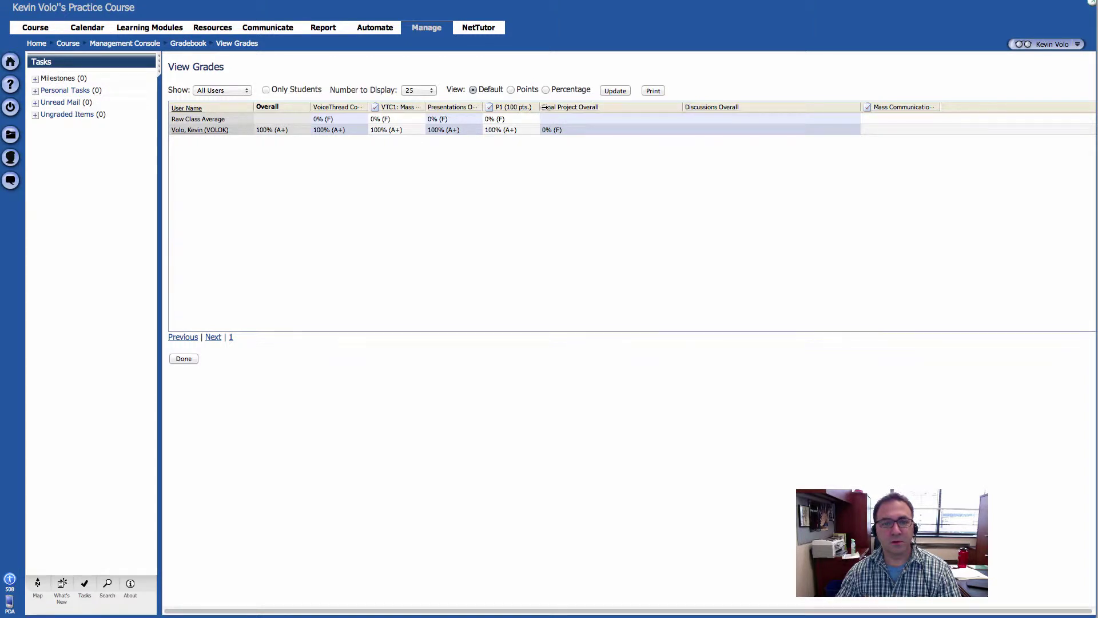
drag(541, 107, 602, 107)
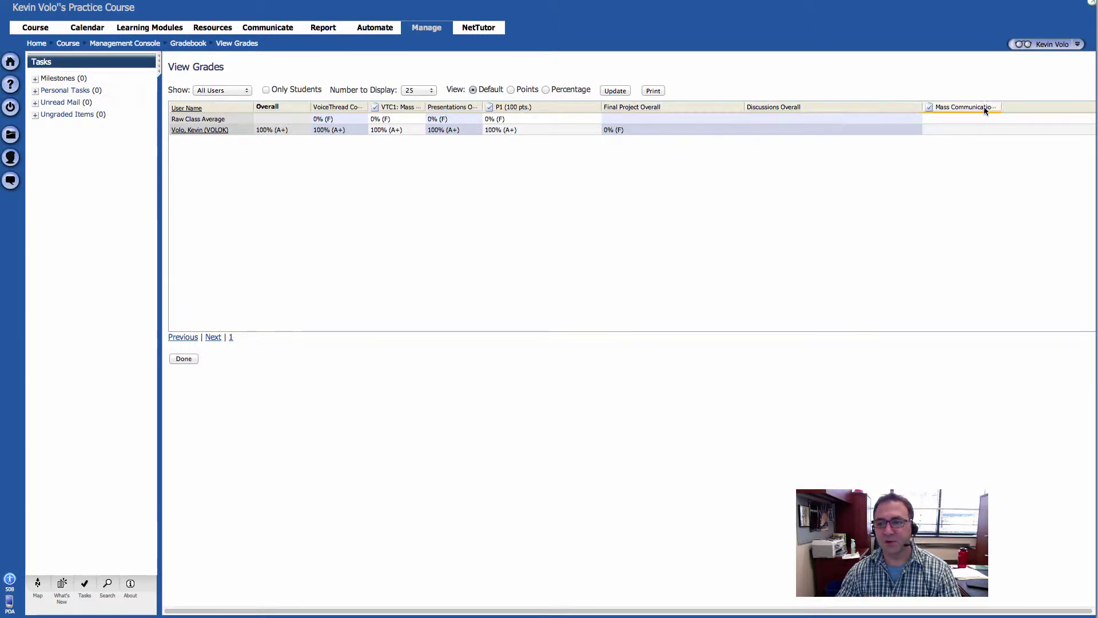
drag(1003, 107, 1056, 103)
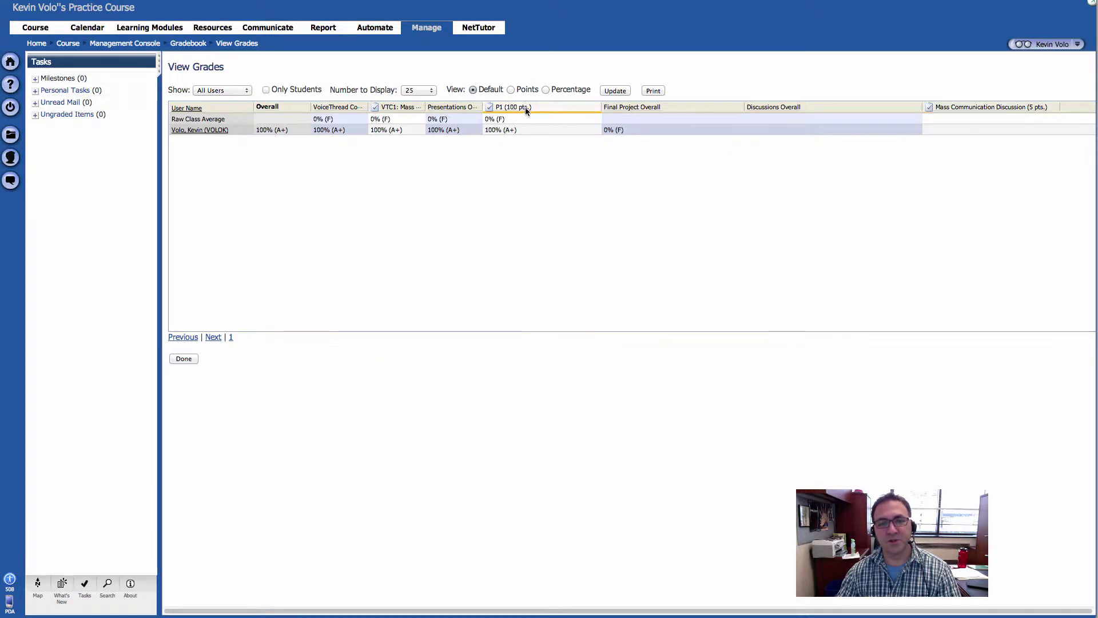
click(184, 358)
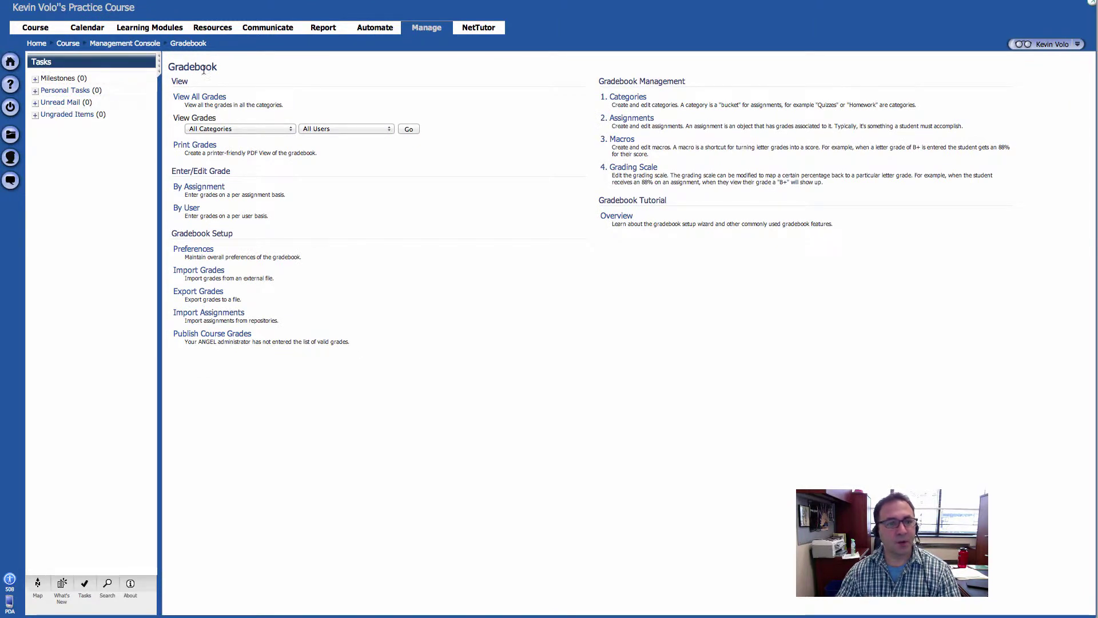
Step: Return to Module 2 - Mass Communication and open the forum grading page for the Mass Communication Discussion's submissions
click(153, 29)
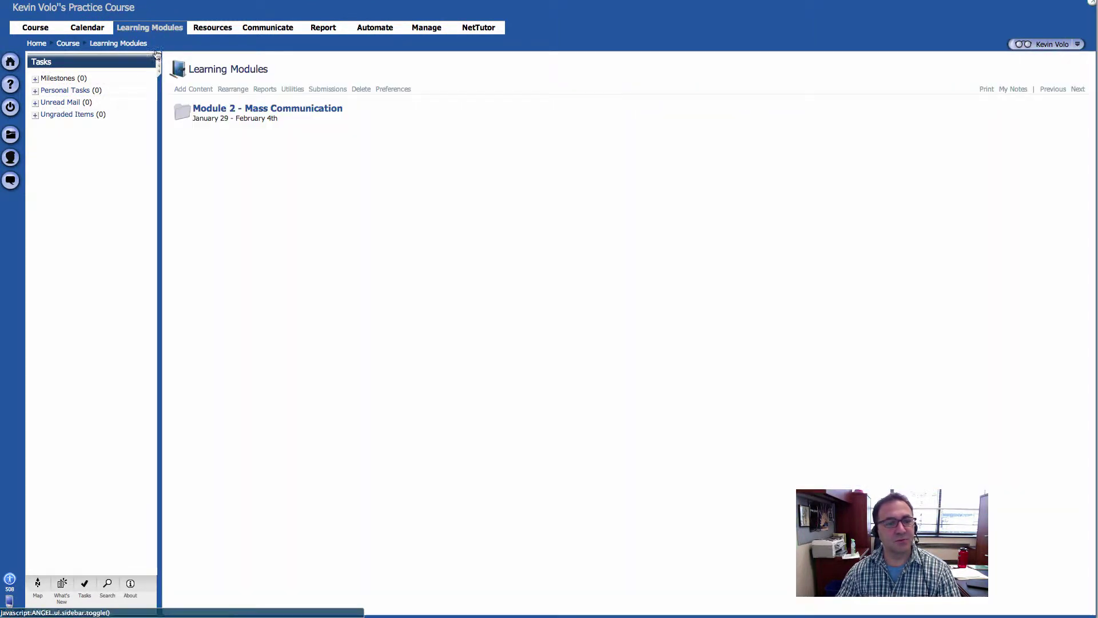
click(213, 110)
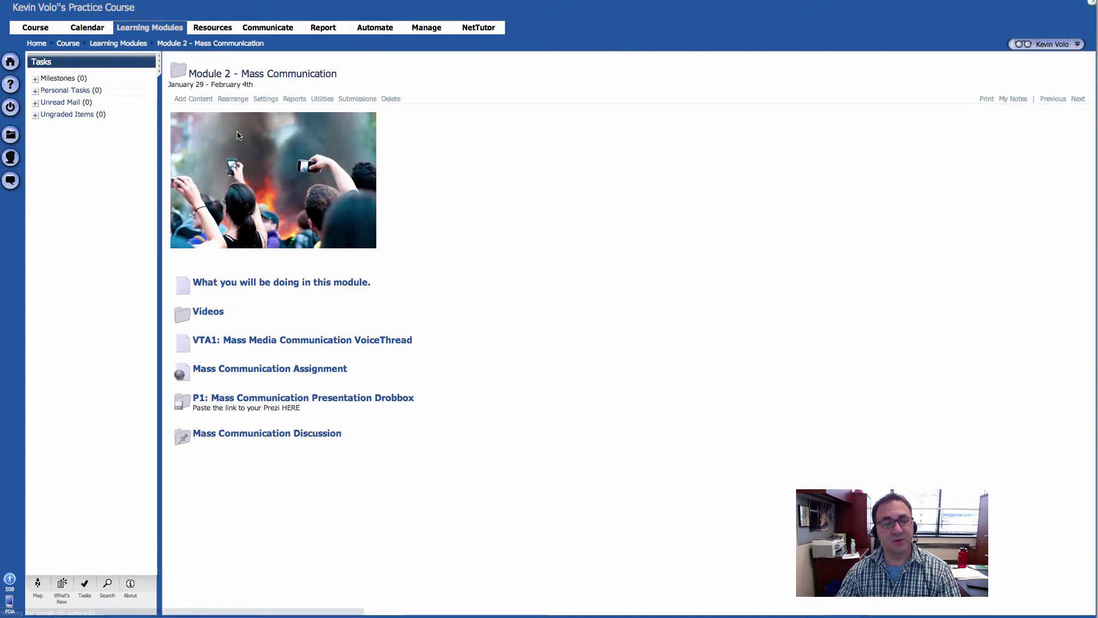
mouse_move(218, 436)
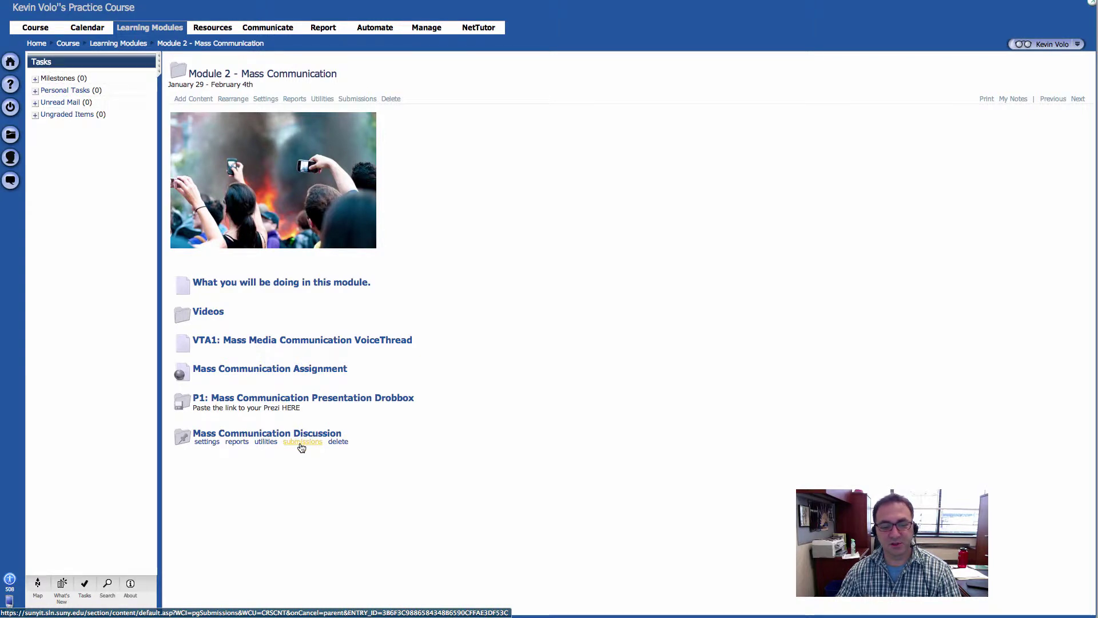
click(302, 444)
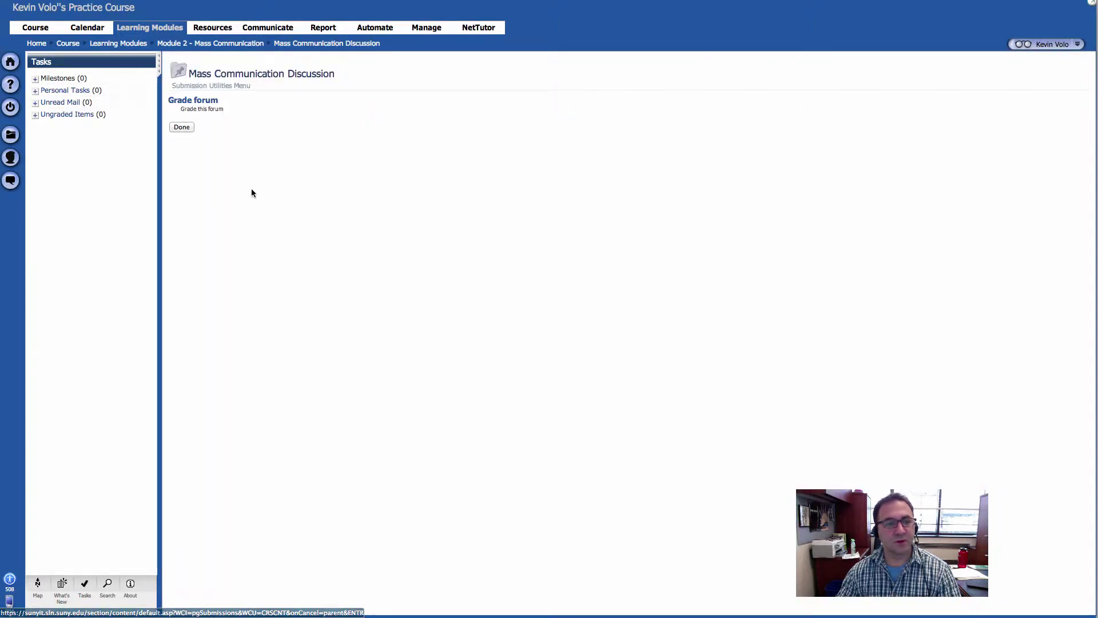
click(200, 103)
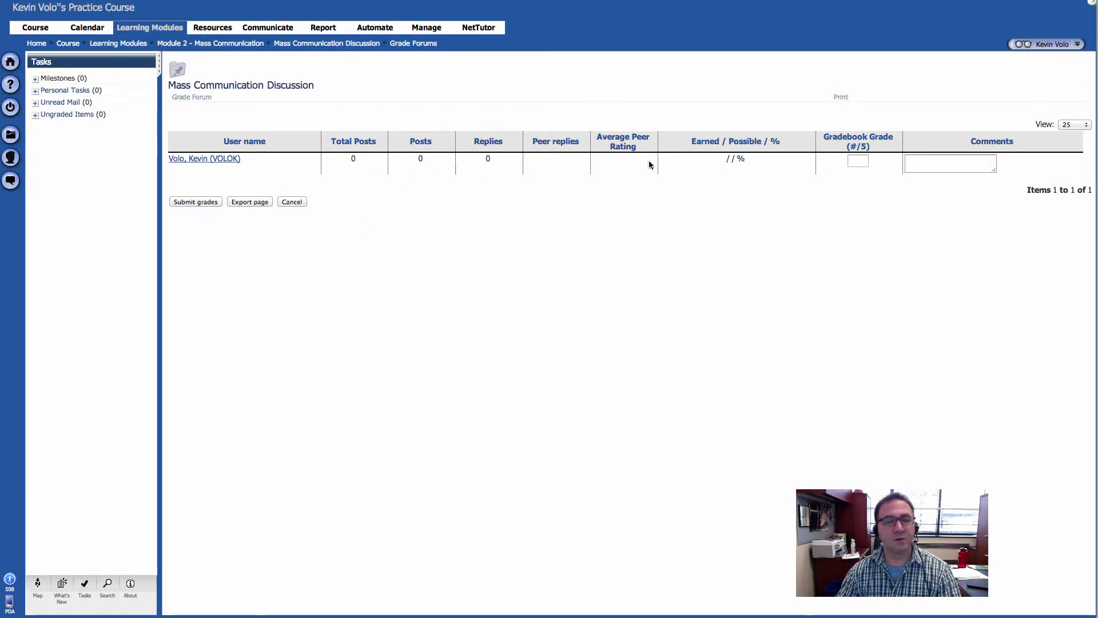
Step: Examine the gradebook grade entry on the forum grading page and return to the module without submitting grades
click(864, 162)
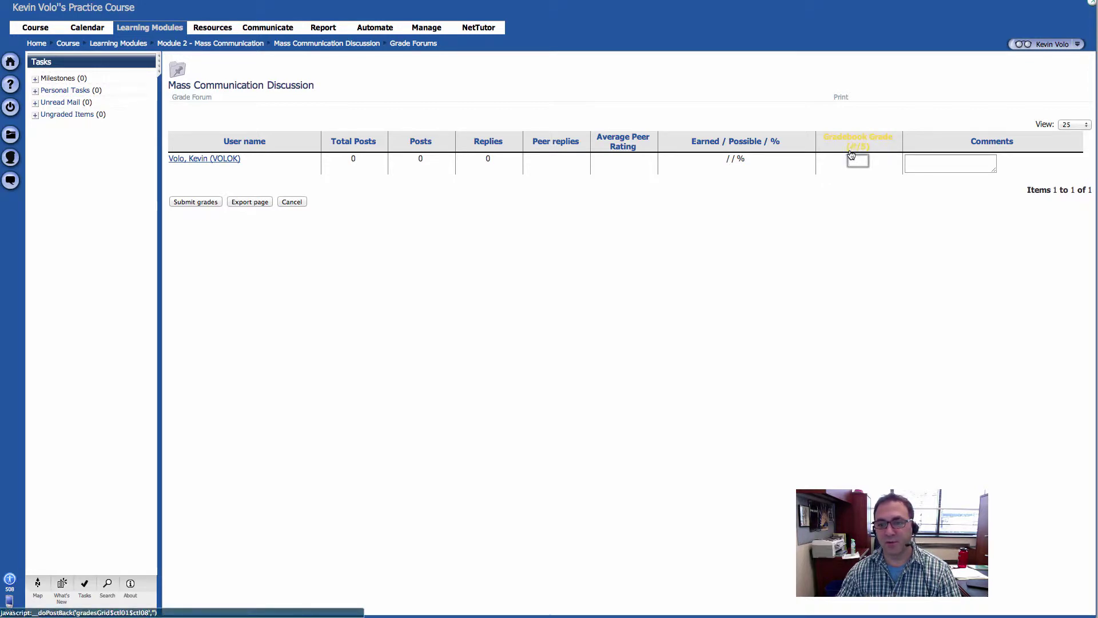
click(689, 296)
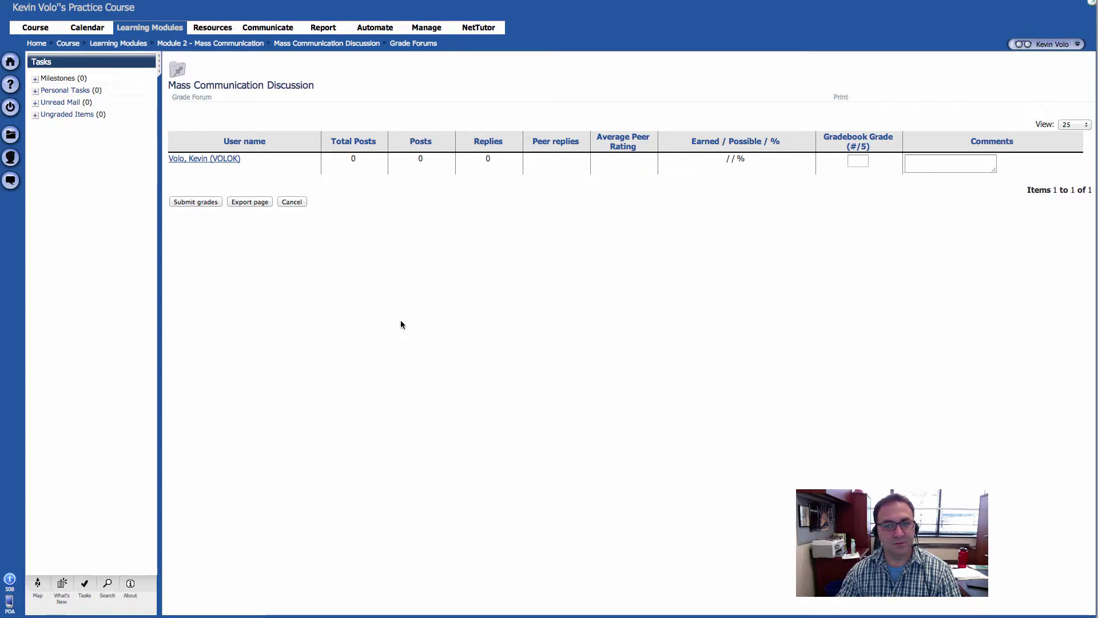
click(291, 202)
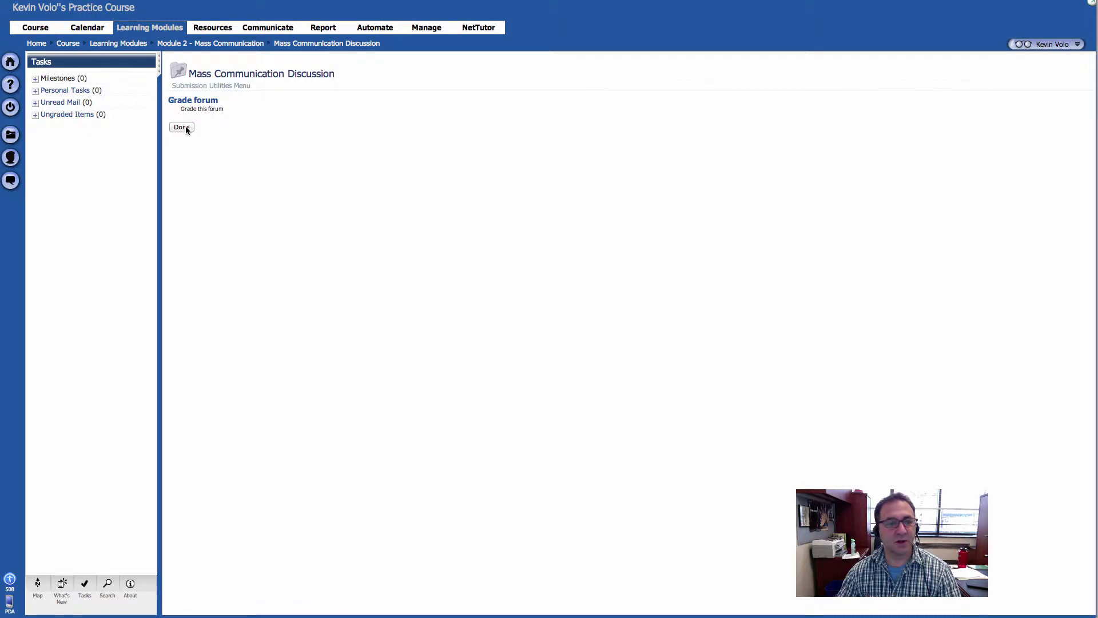
click(186, 129)
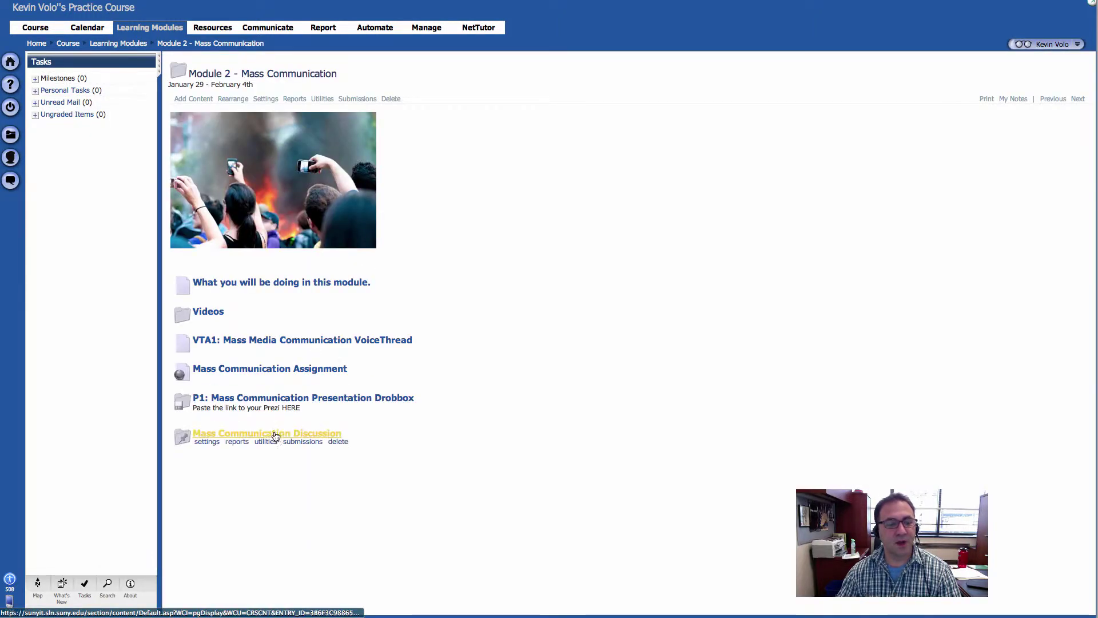
Step: Submit a new post titled "Hello" with the message "Hi There." in the Mass Communication Discussion
click(258, 435)
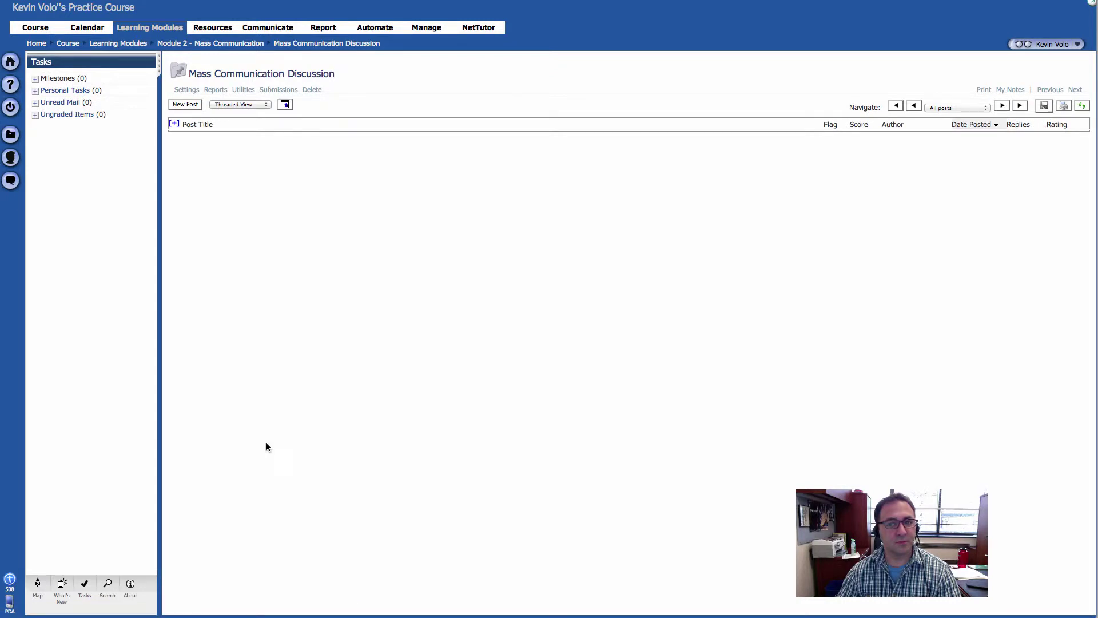
click(184, 106)
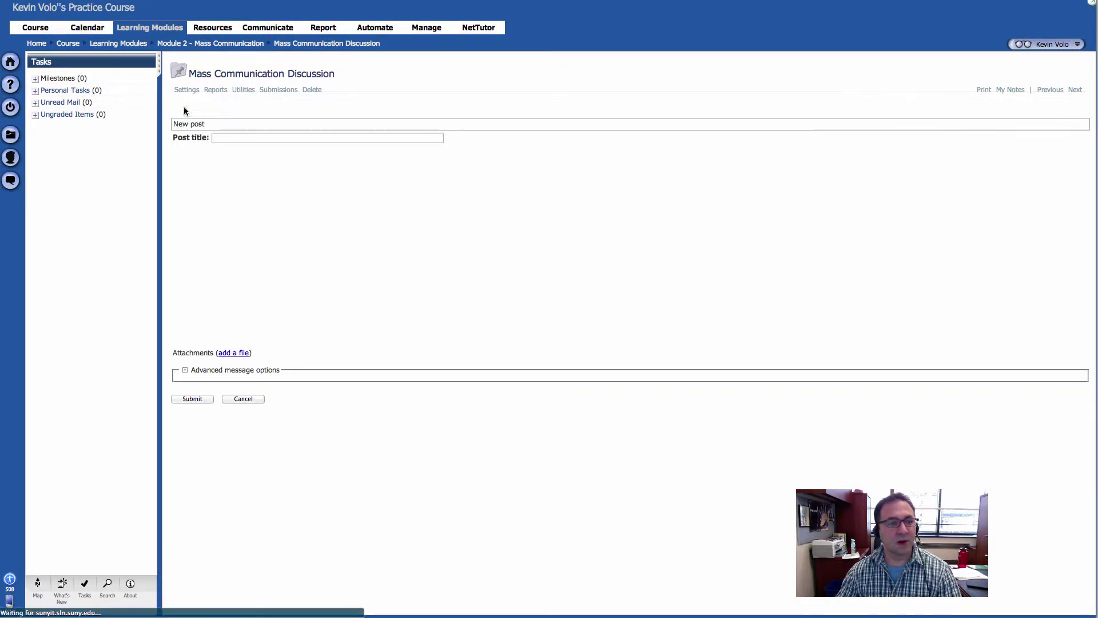
text(He)
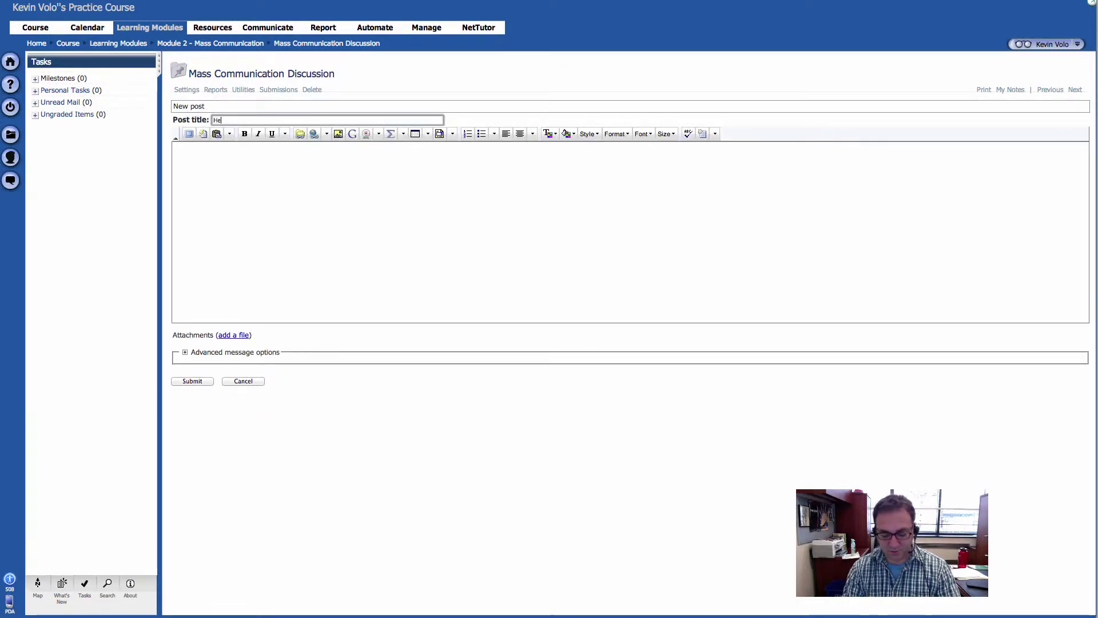
text(llo)
click(178, 150)
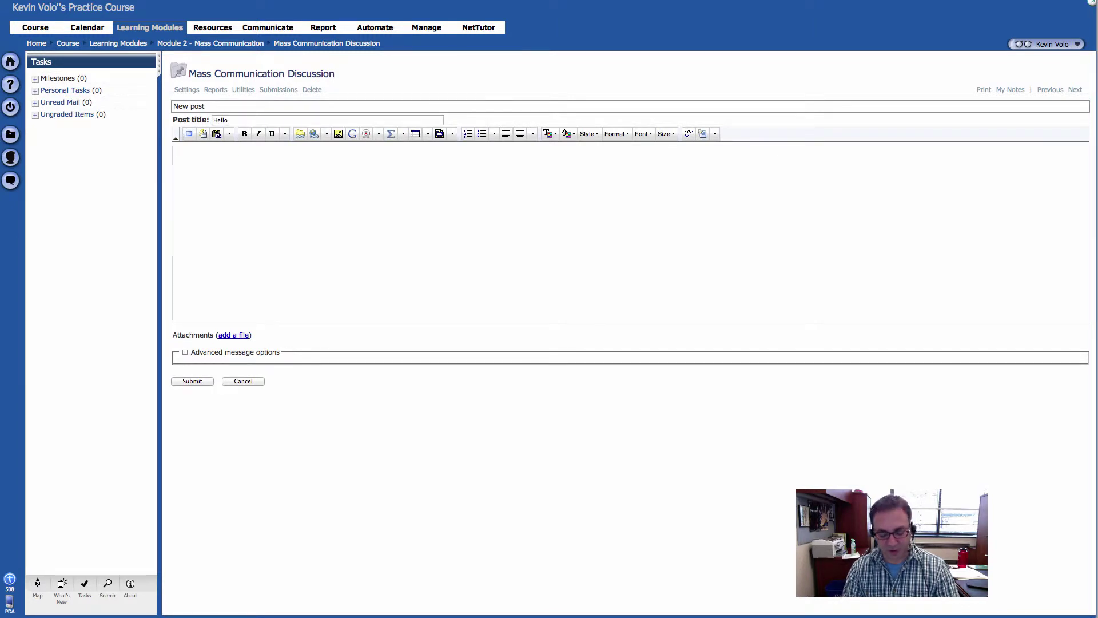
text(Hi)
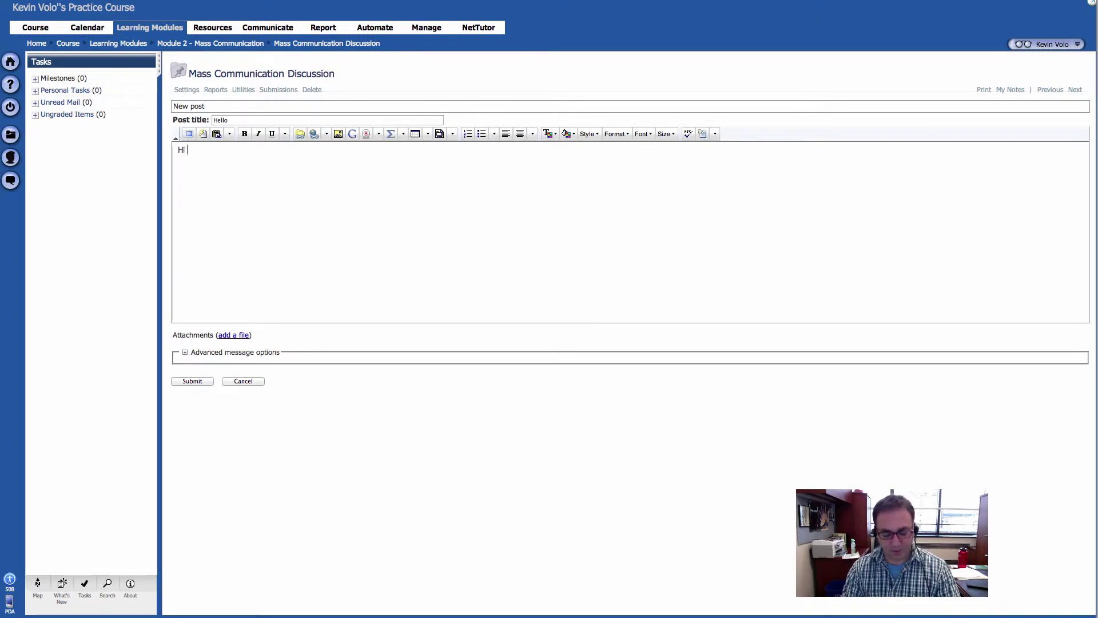
text( There.)
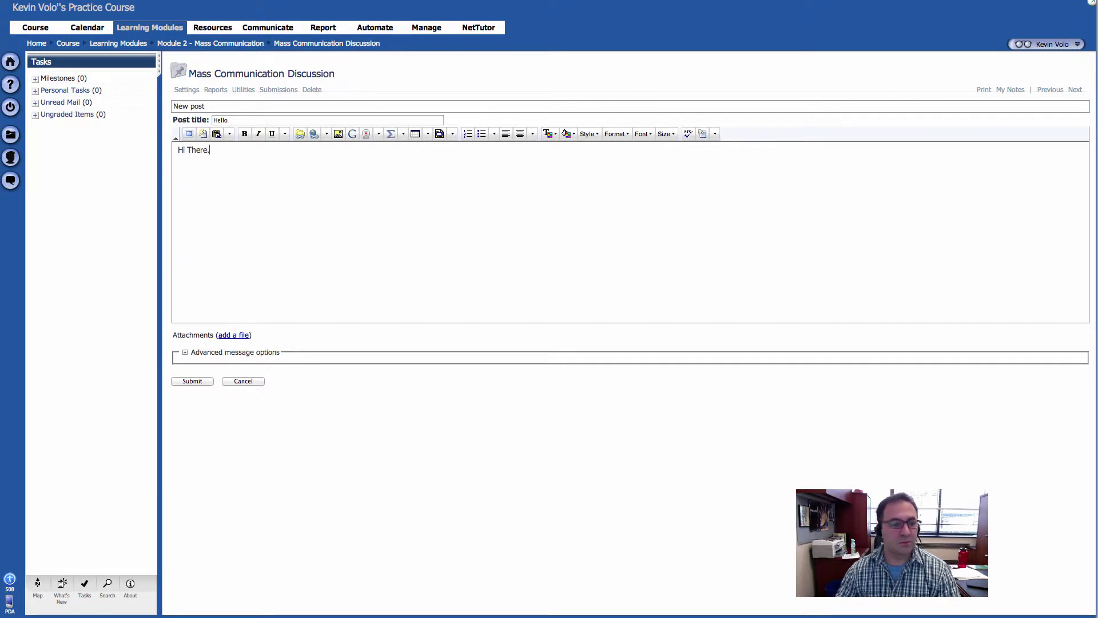
click(192, 381)
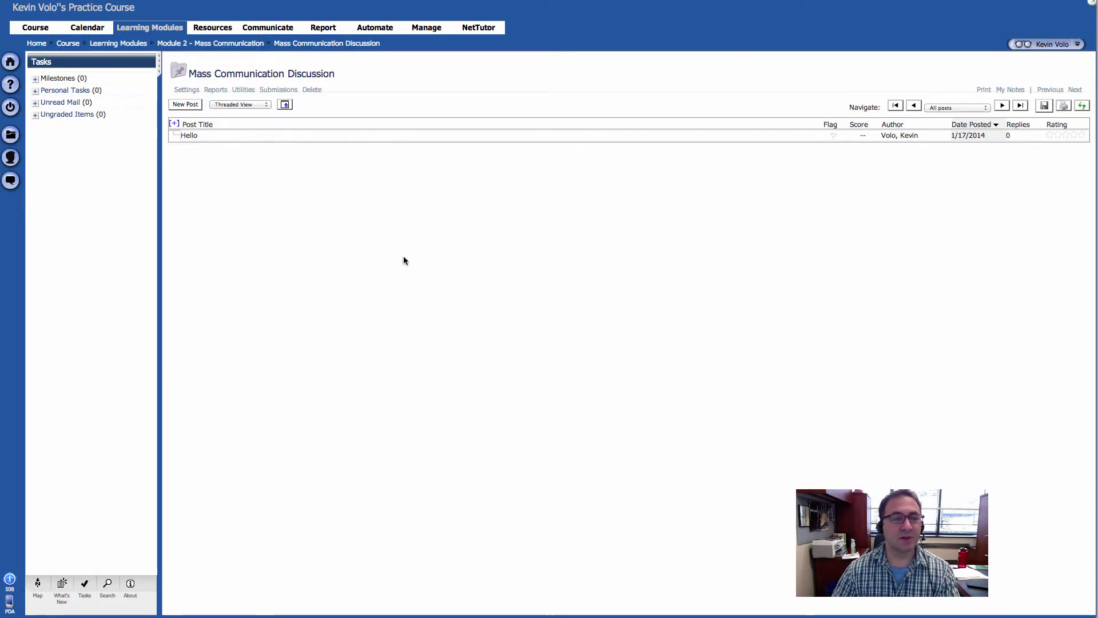
Step: Return to Module 2 - Mass Communication and open the forum grading page from the Mass Communication Discussion's submissions
click(241, 44)
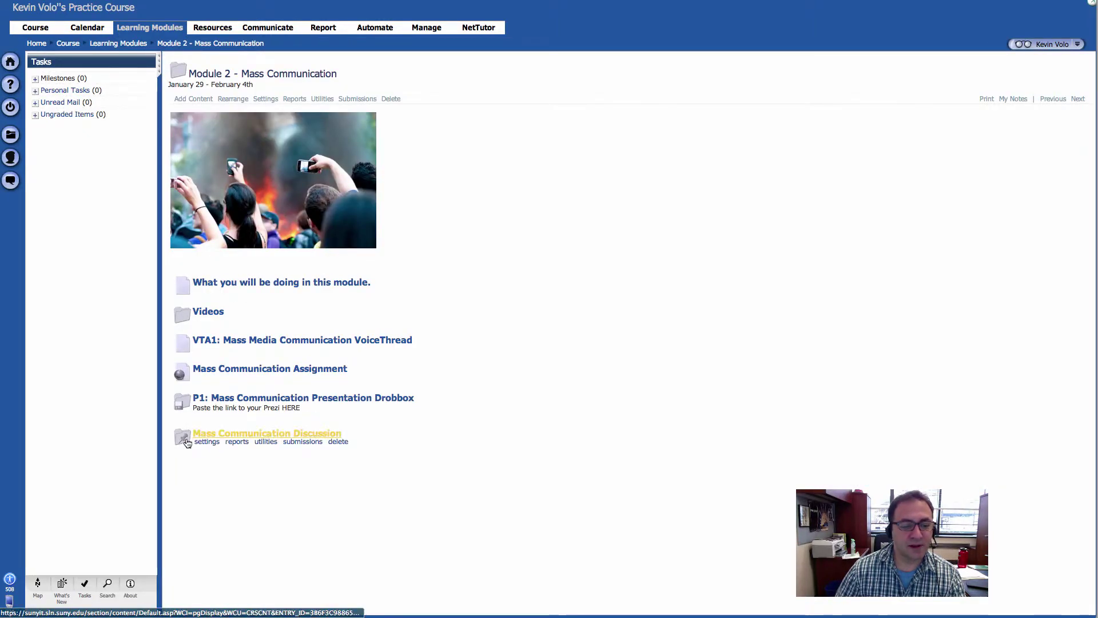
click(304, 435)
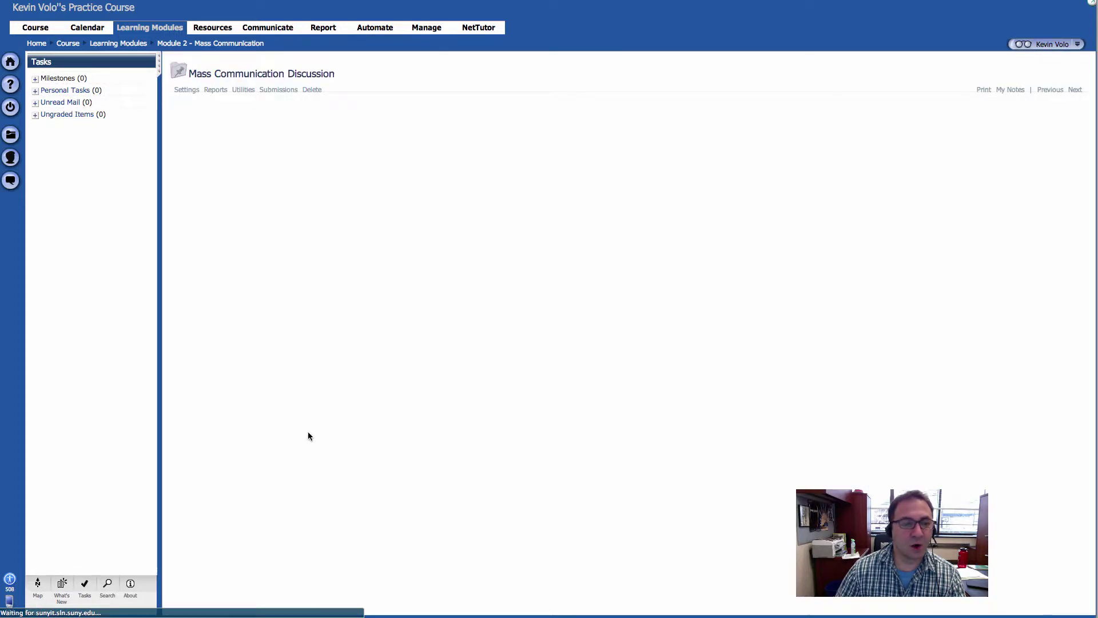
click(280, 90)
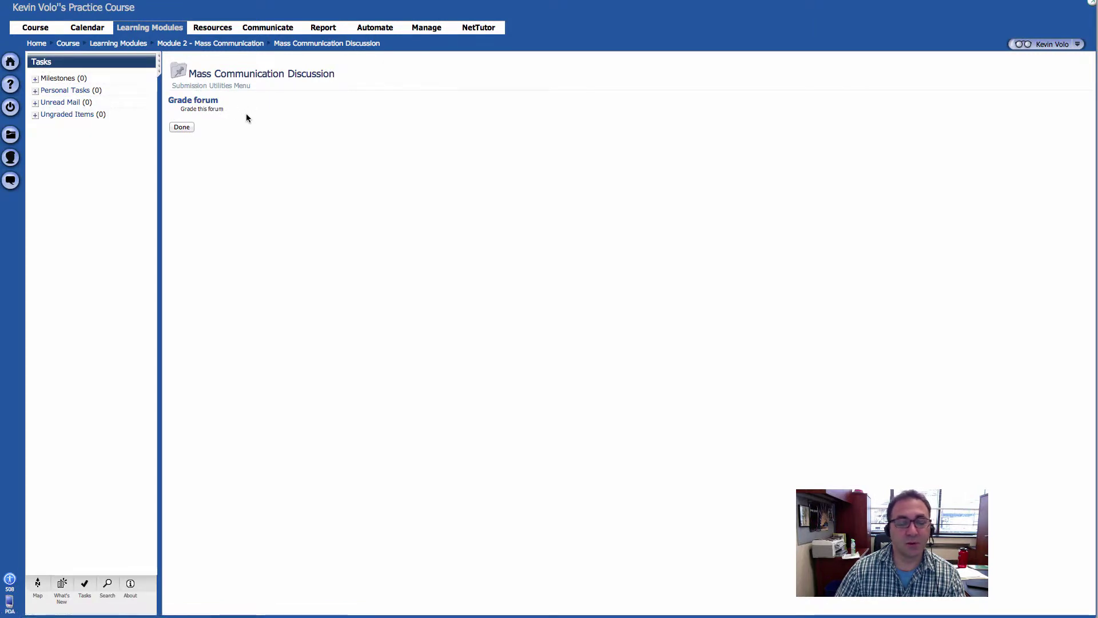
click(207, 106)
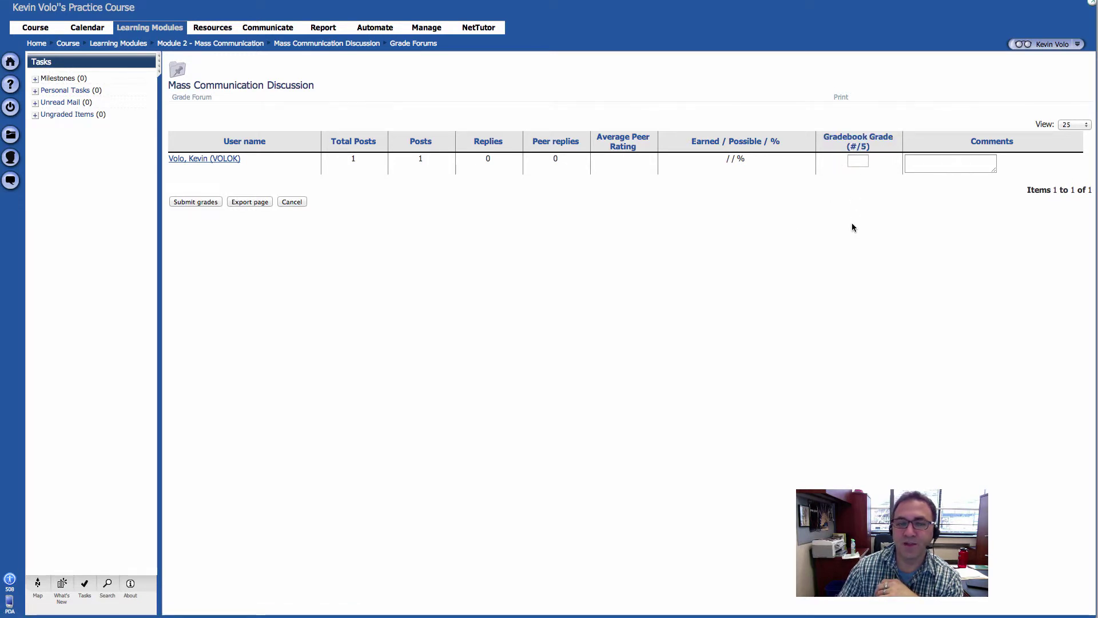
Step: Open the listed student's discussion posts, highlight the "Hello" post's text to review it, and close the post list
click(204, 160)
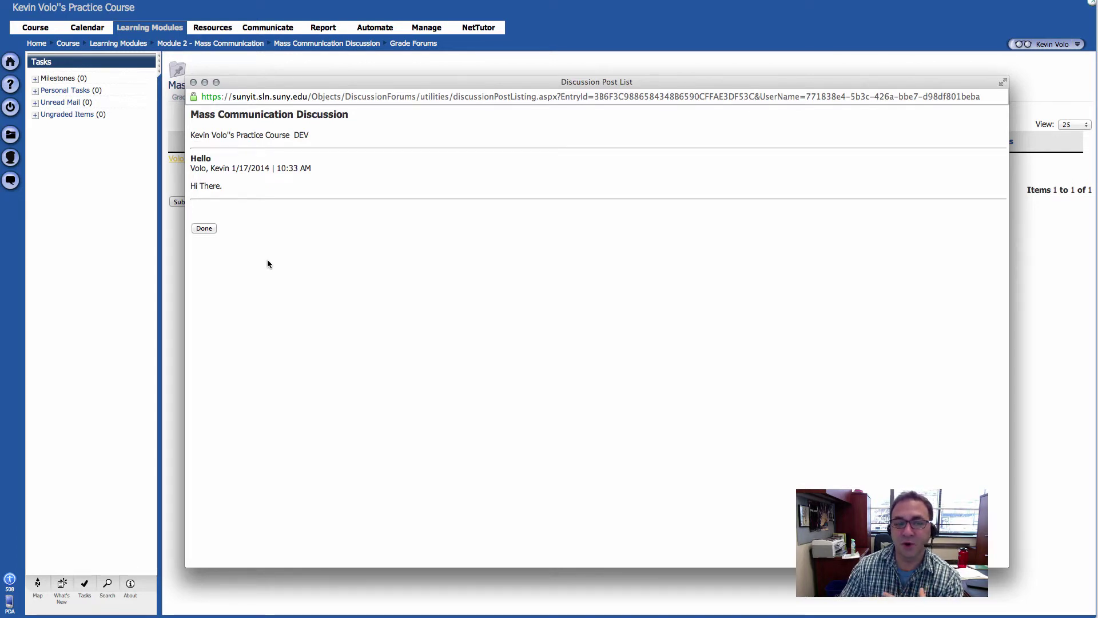
drag(190, 159, 380, 188)
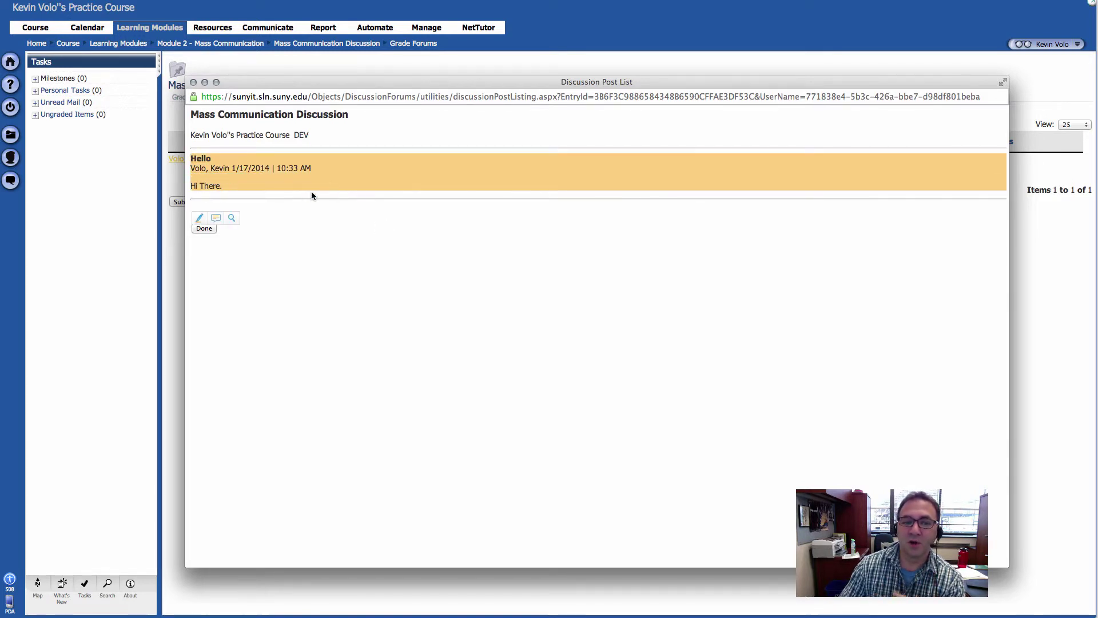
click(232, 170)
drag(200, 159, 630, 270)
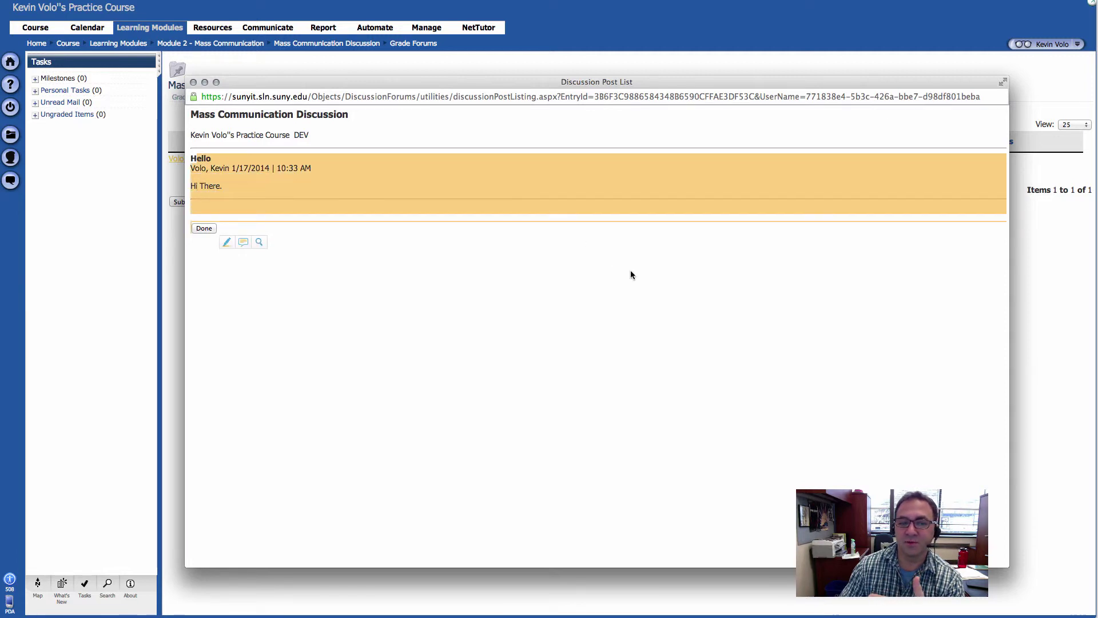
click(630, 270)
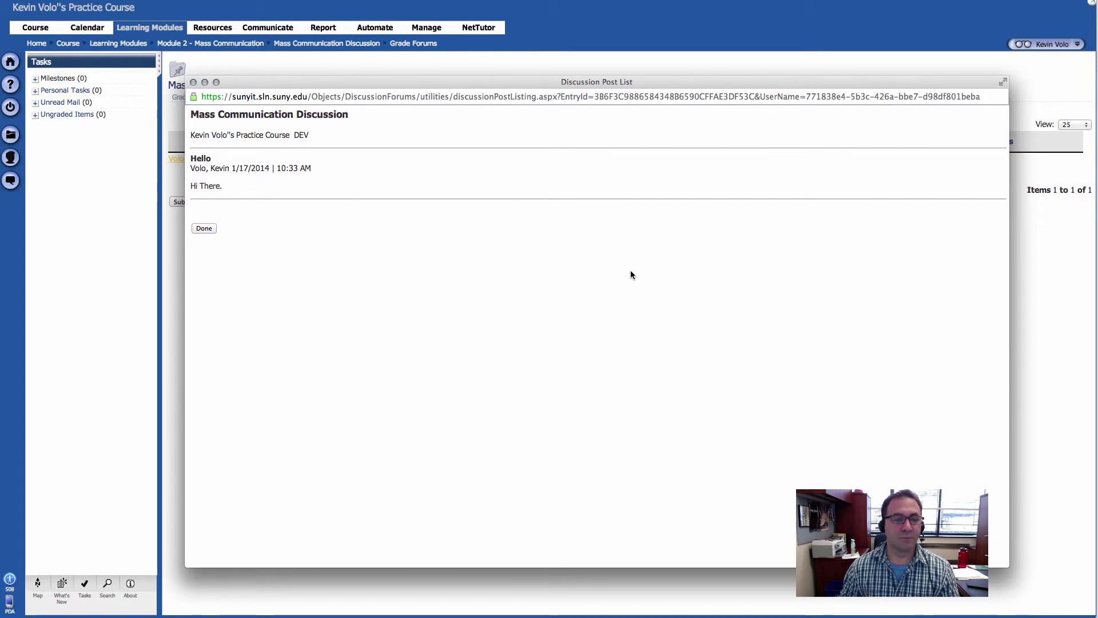
double_click(208, 158)
click(304, 176)
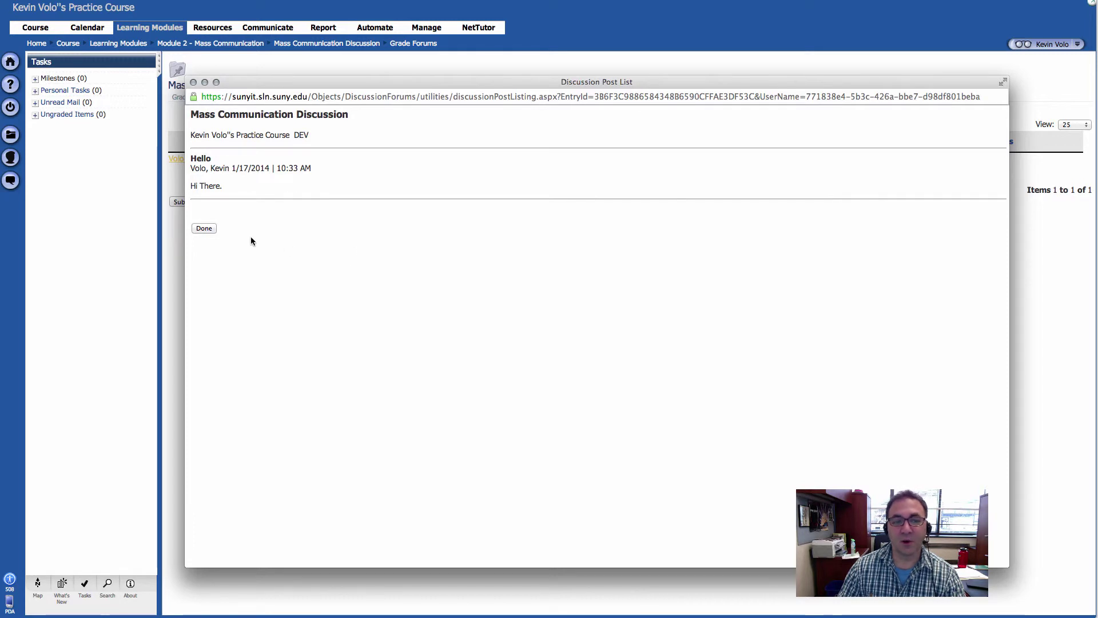
click(204, 229)
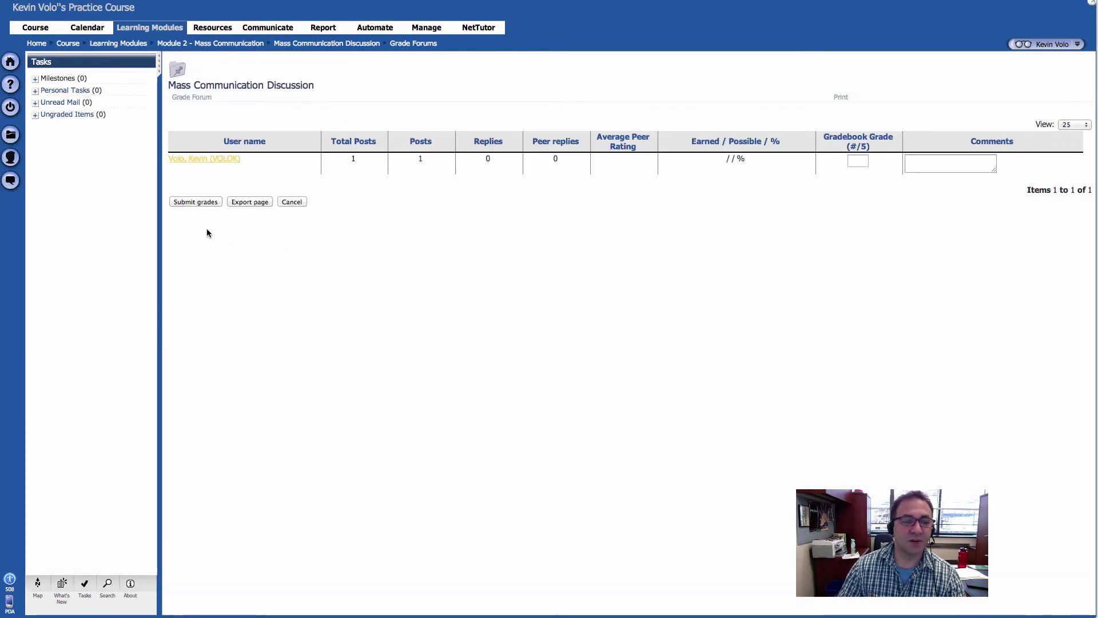
Step: Give the student a gradebook grade of 5 with the comment "Awesome!!" and submit the grades
click(856, 161)
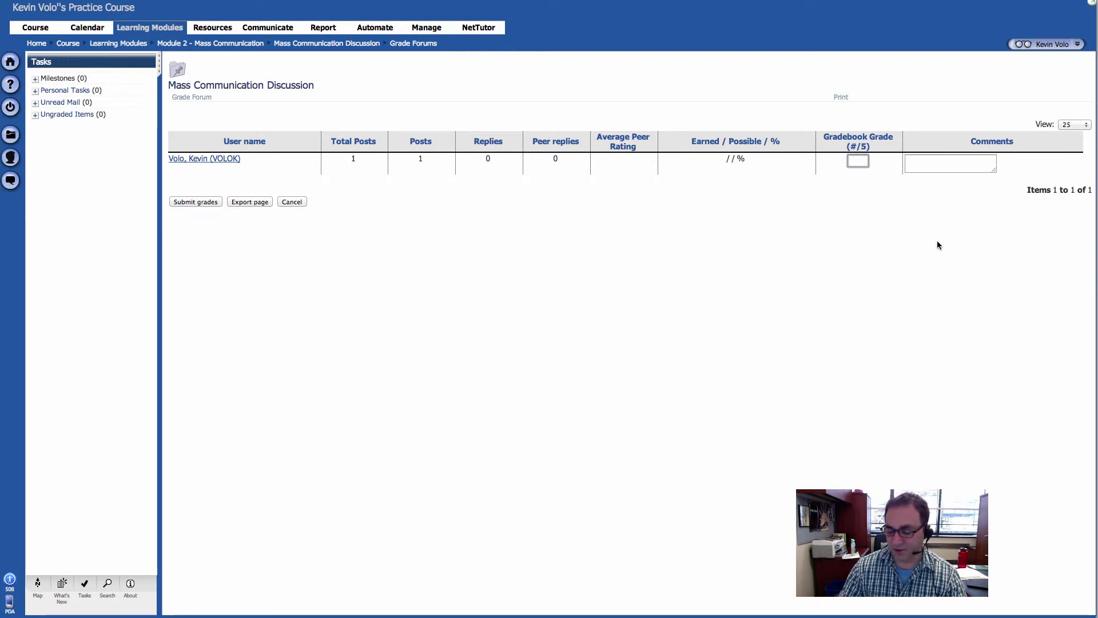
text(5)
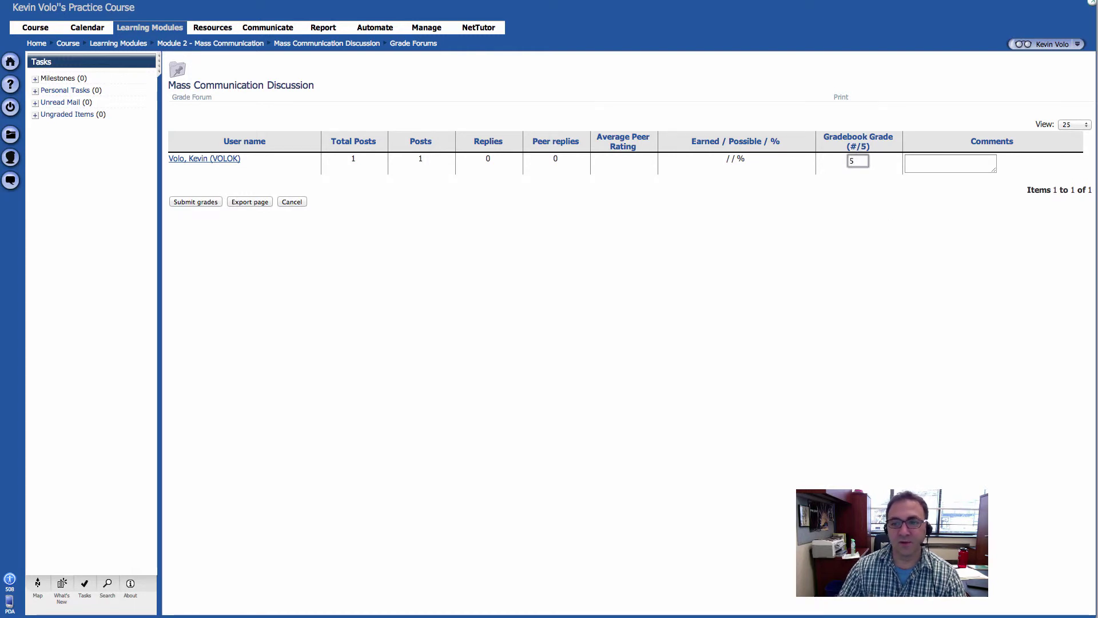
click(919, 167)
text(Aw)
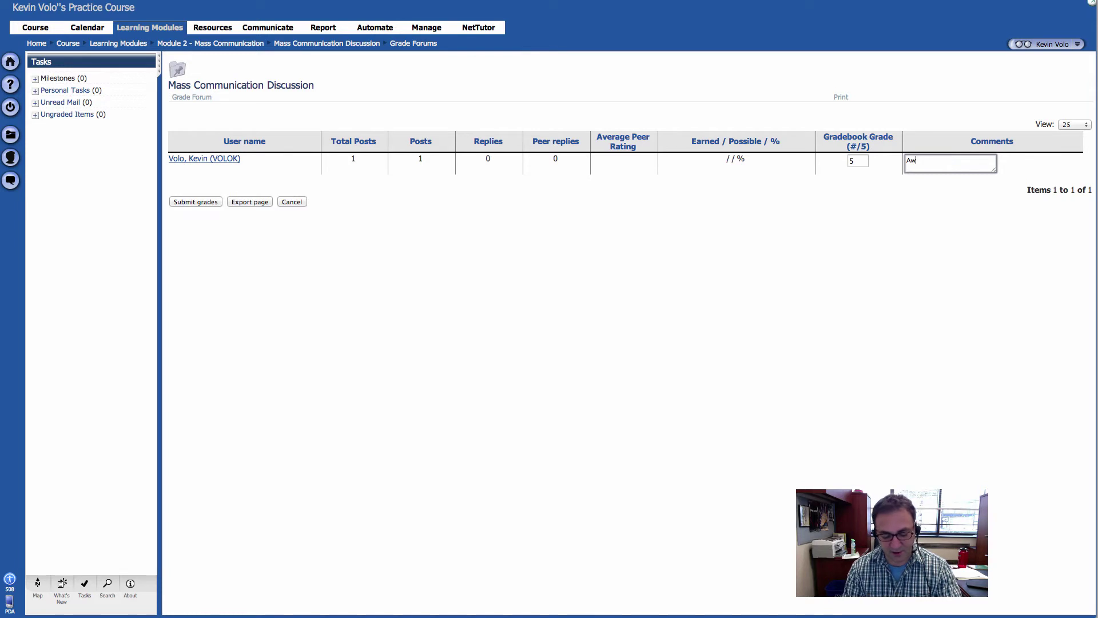
text(esome!!)
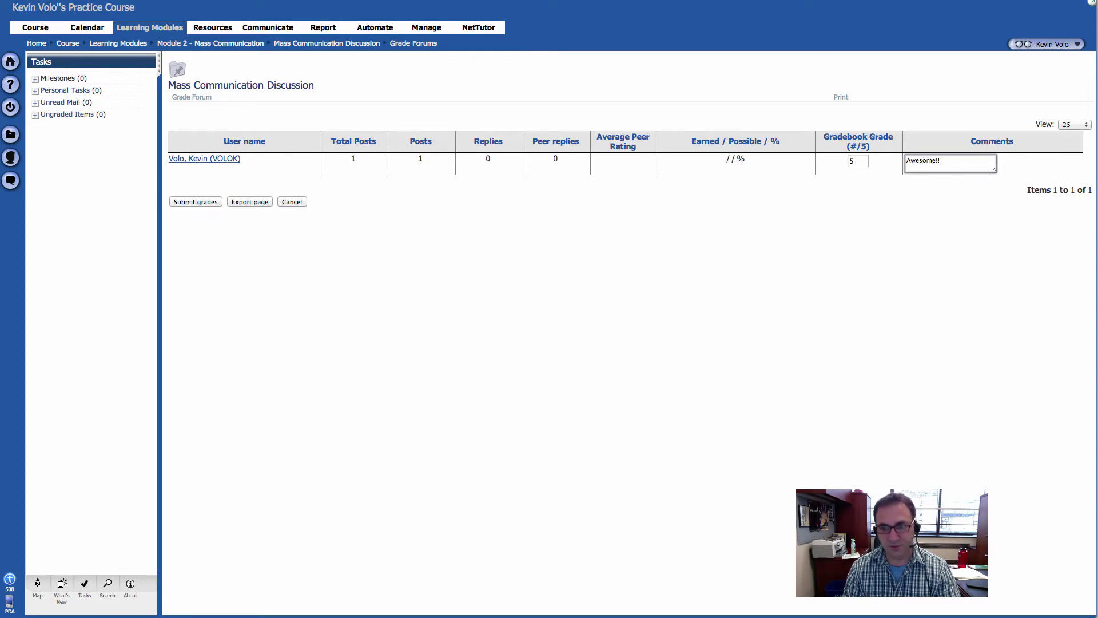
click(909, 243)
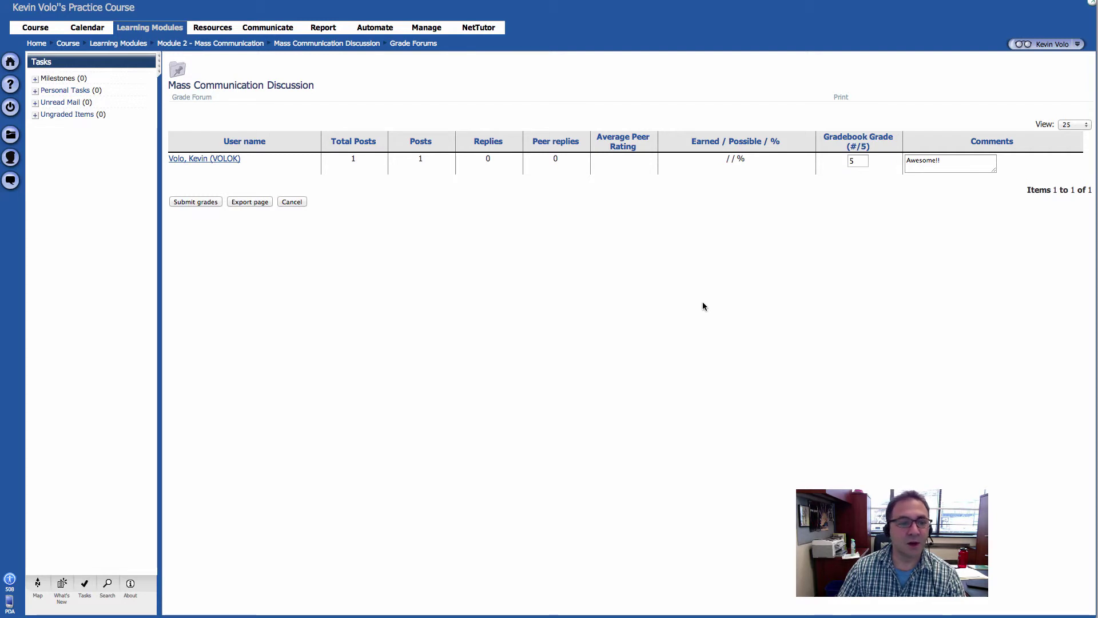
click(199, 204)
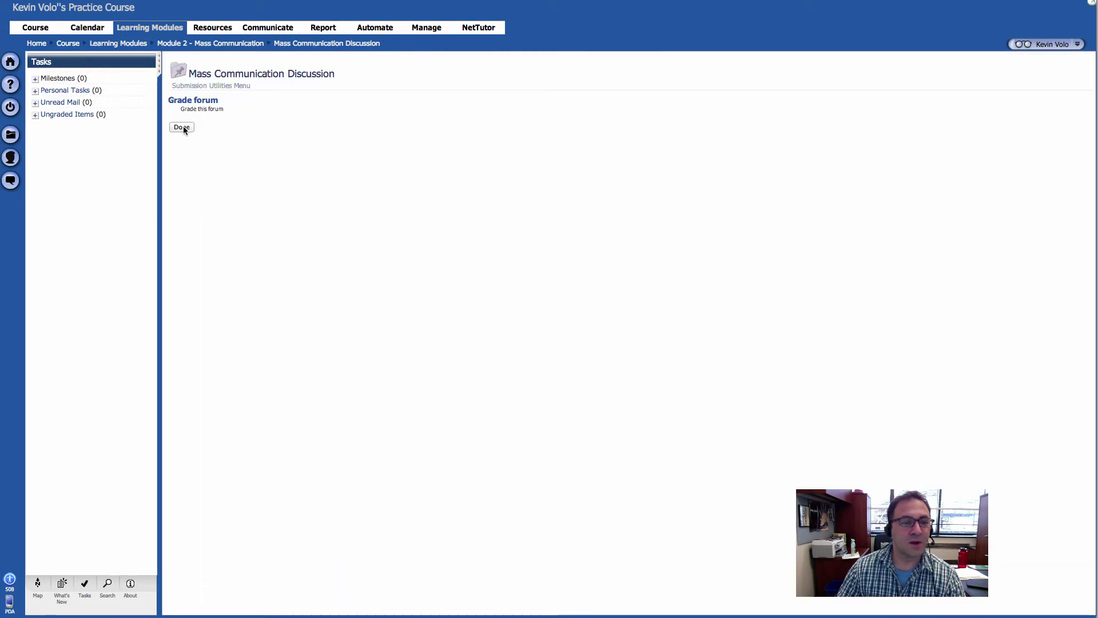
Step: Leave the submission utilities and open the "Hello" post in the Mass Communication Discussion to view it
click(183, 127)
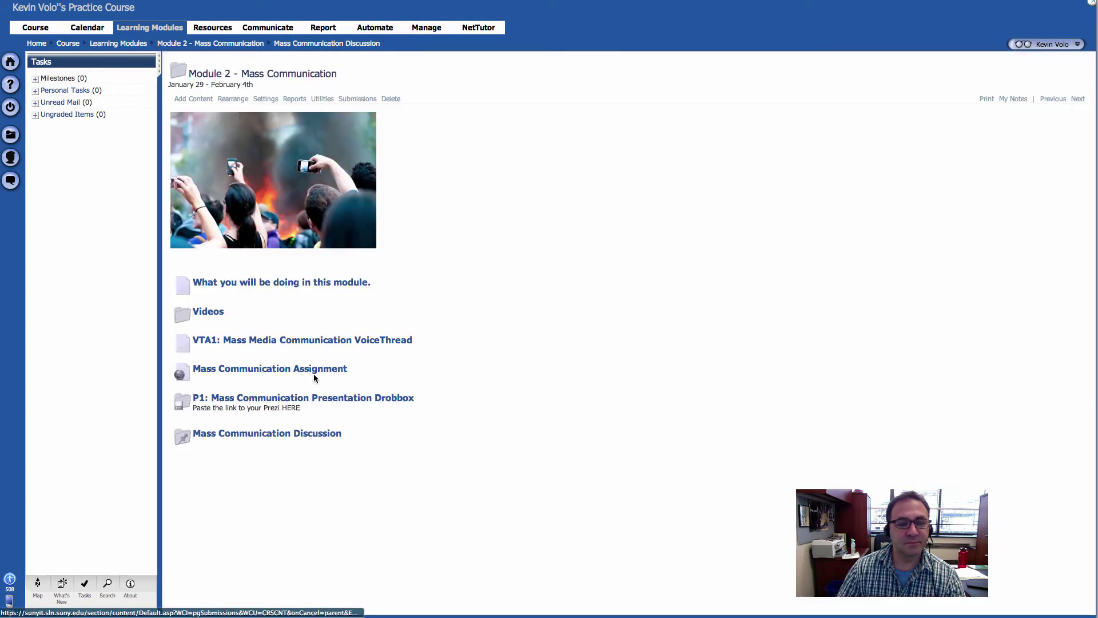
click(335, 435)
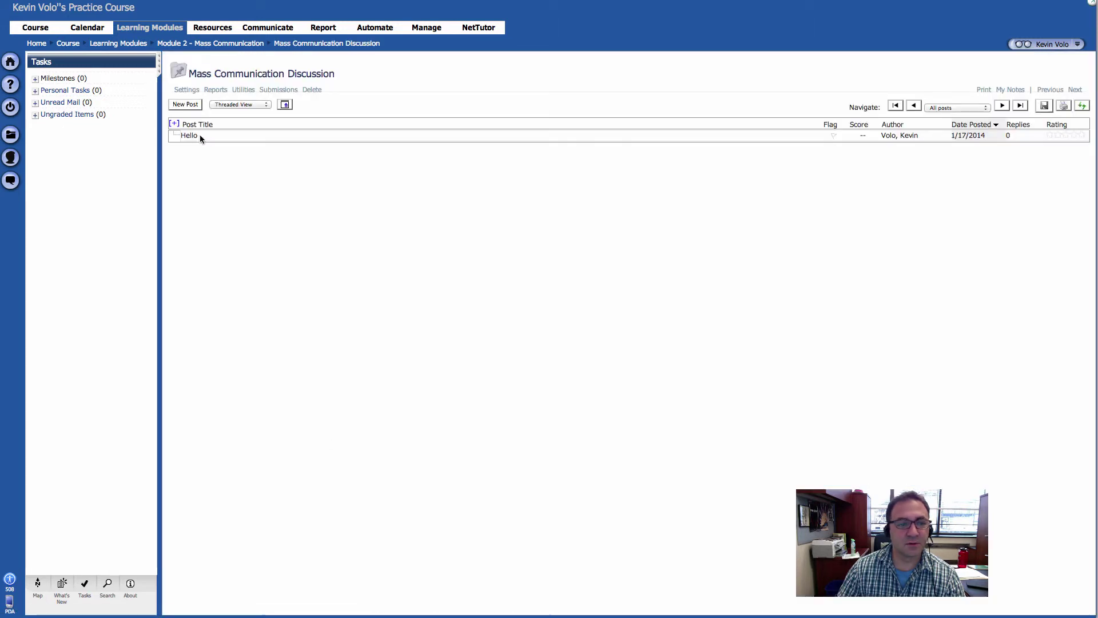
click(193, 136)
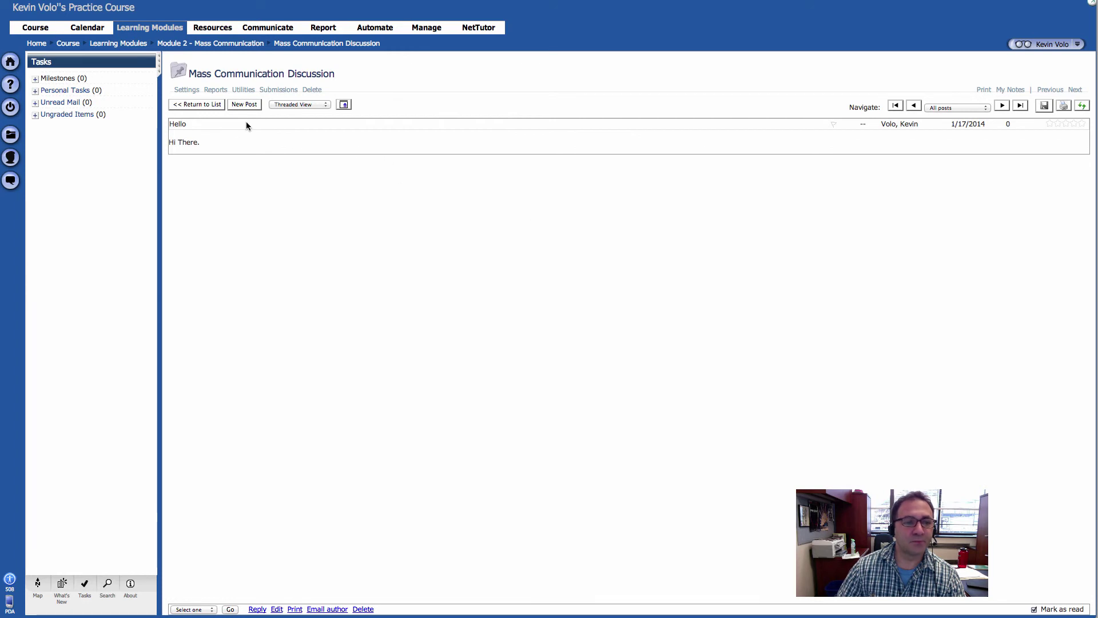
Step: Open the course gradebook and display all grades in all categories to check the submitted discussion grade
click(428, 28)
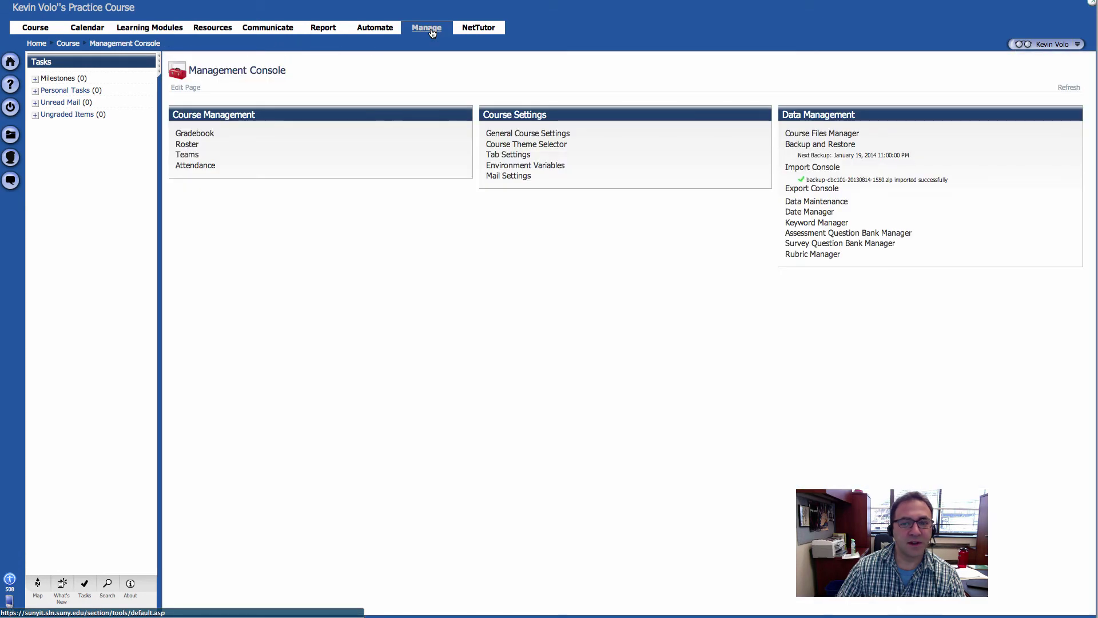
click(205, 139)
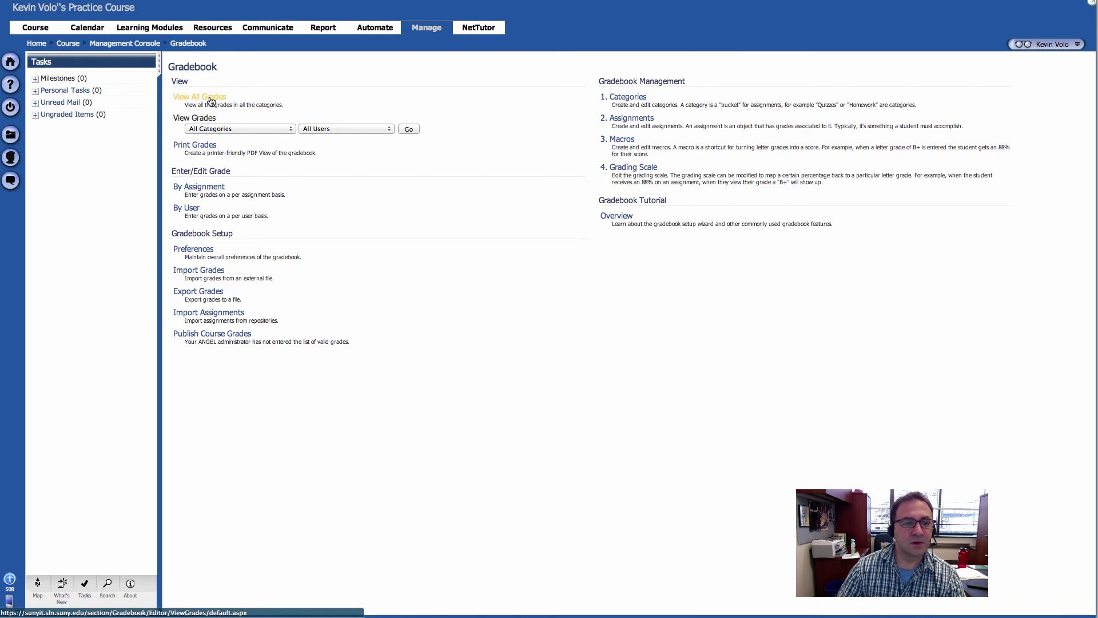
click(210, 101)
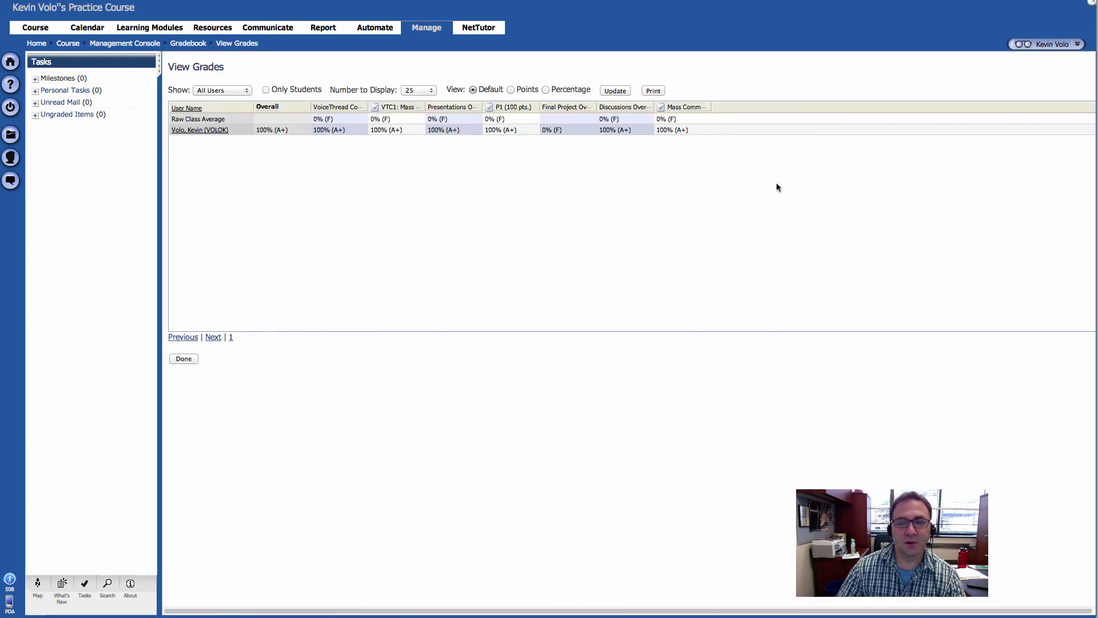
Step: Widen the Mass Communication Discussion, Discussions Overall and Final Project Overall columns to review the grades, and close the grade view
drag(709, 106, 813, 105)
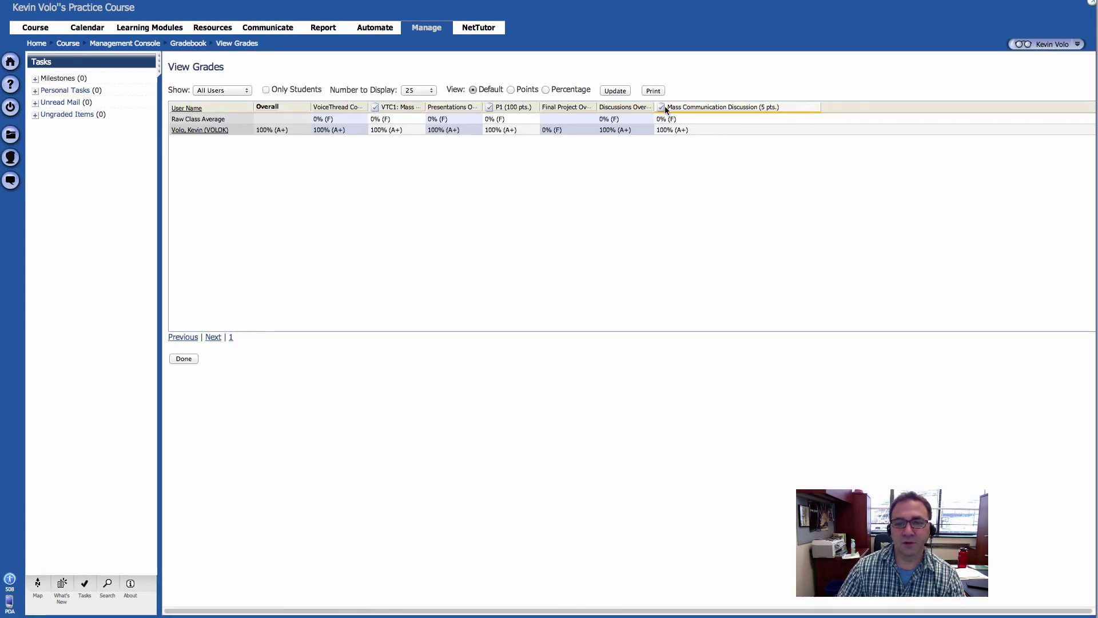
drag(654, 106, 753, 104)
drag(597, 107, 633, 107)
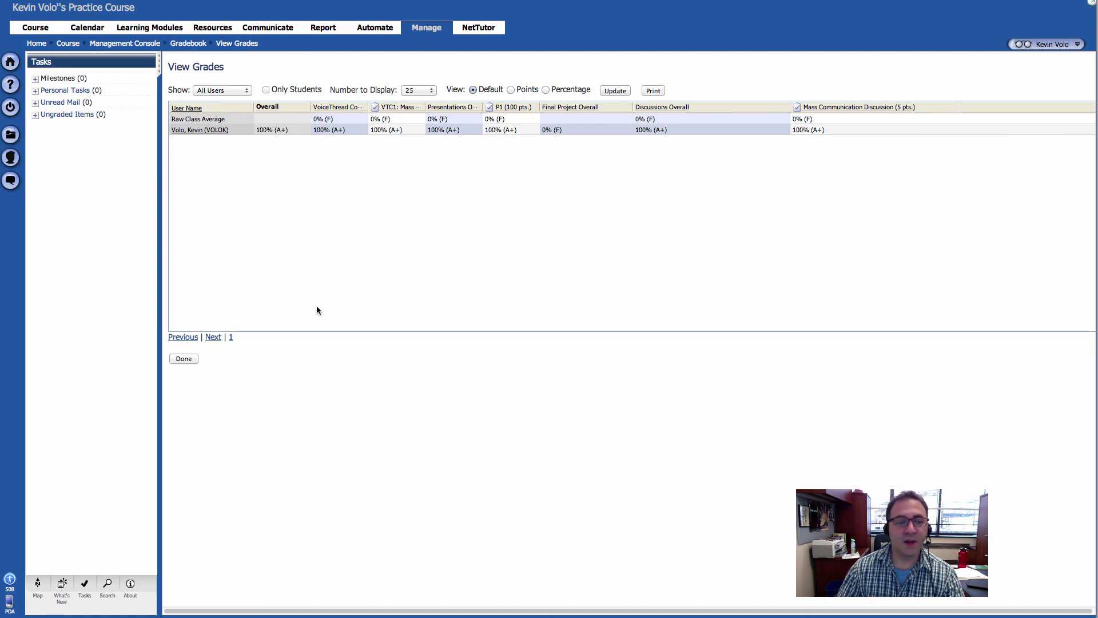
click(185, 360)
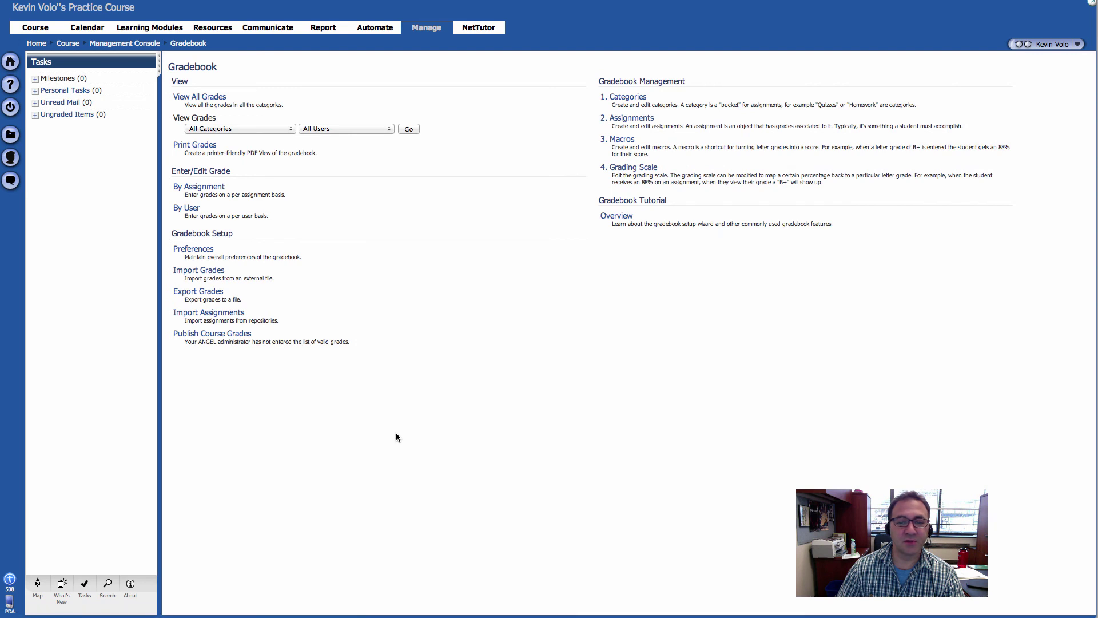